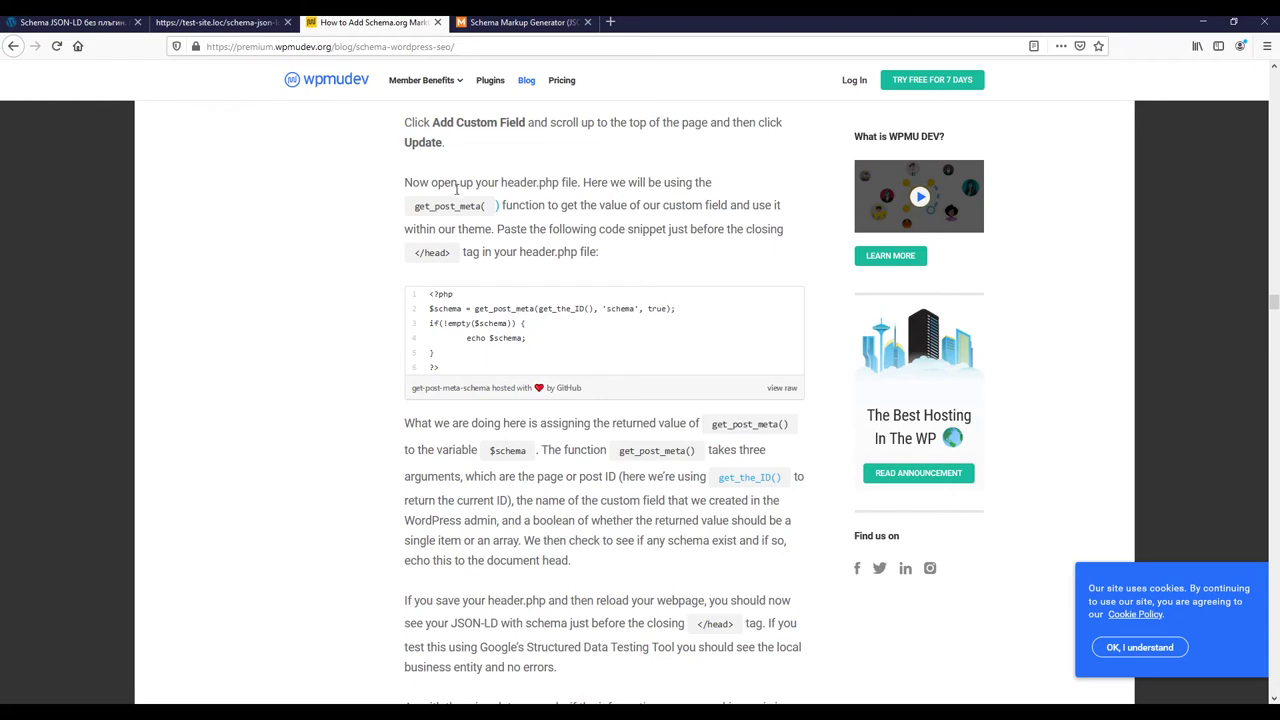
click(482, 23)
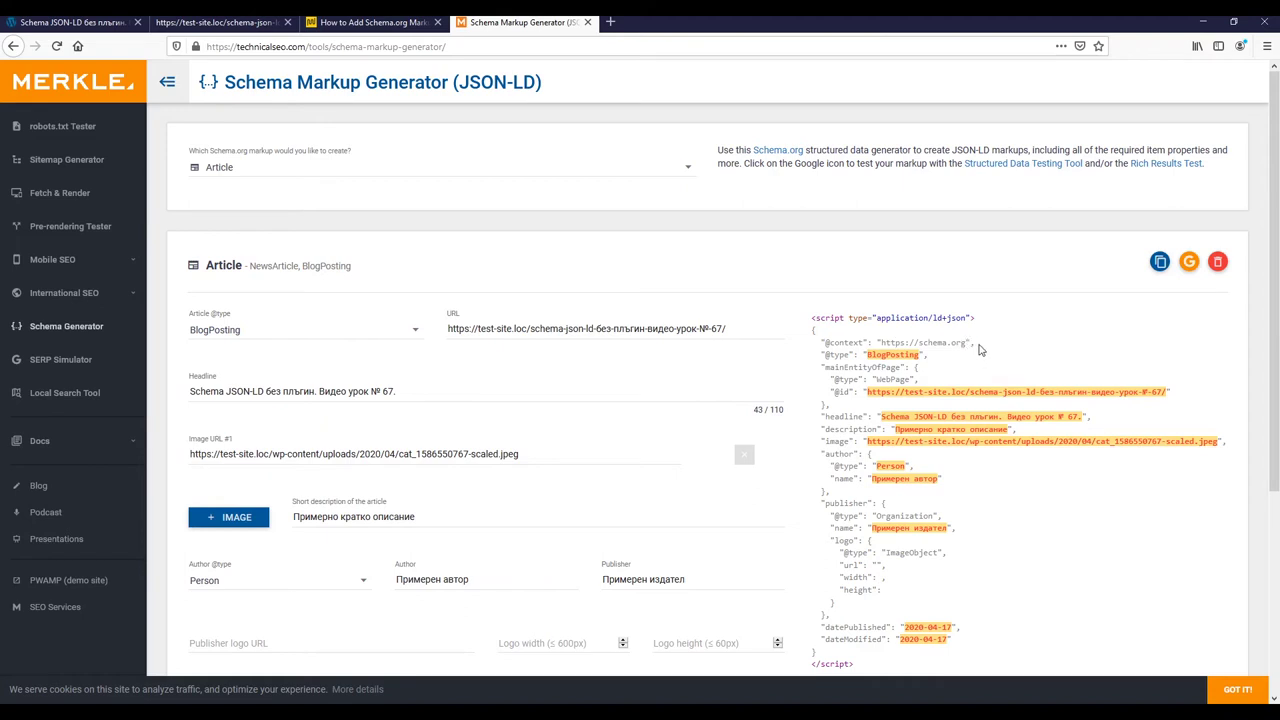
drag(820, 343, 988, 347)
click(933, 364)
click(405, 22)
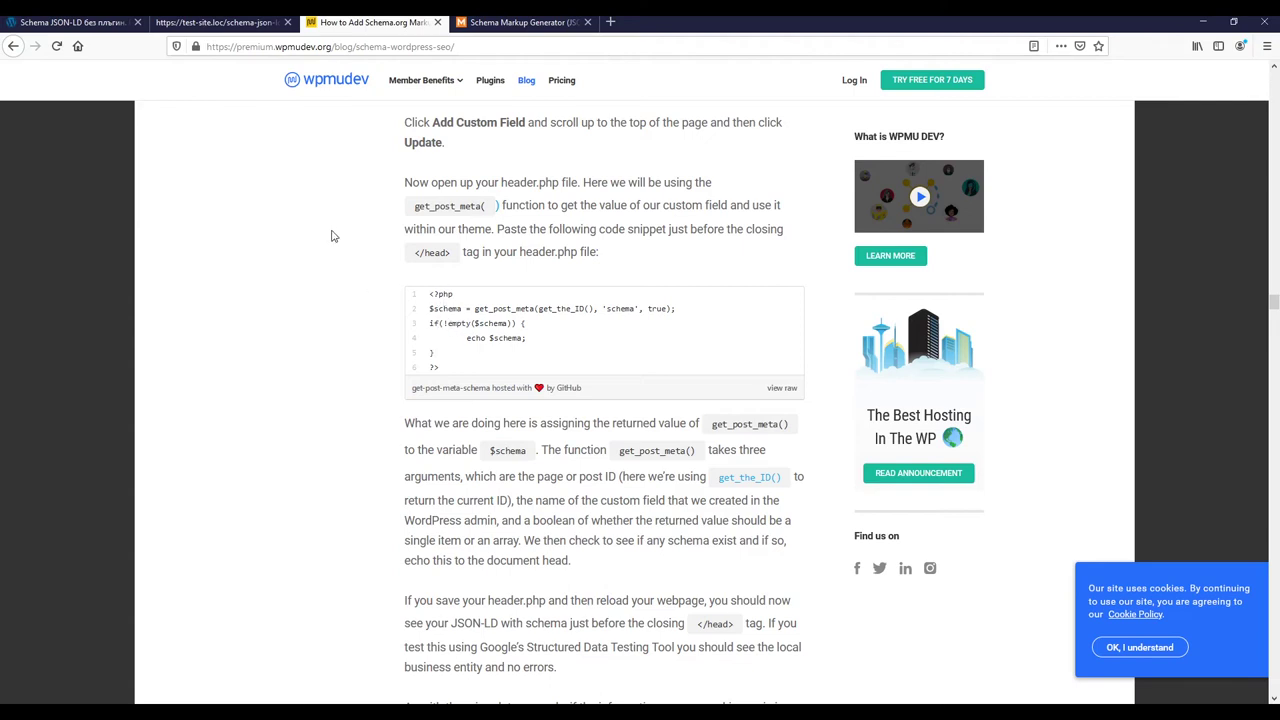
click(287, 22)
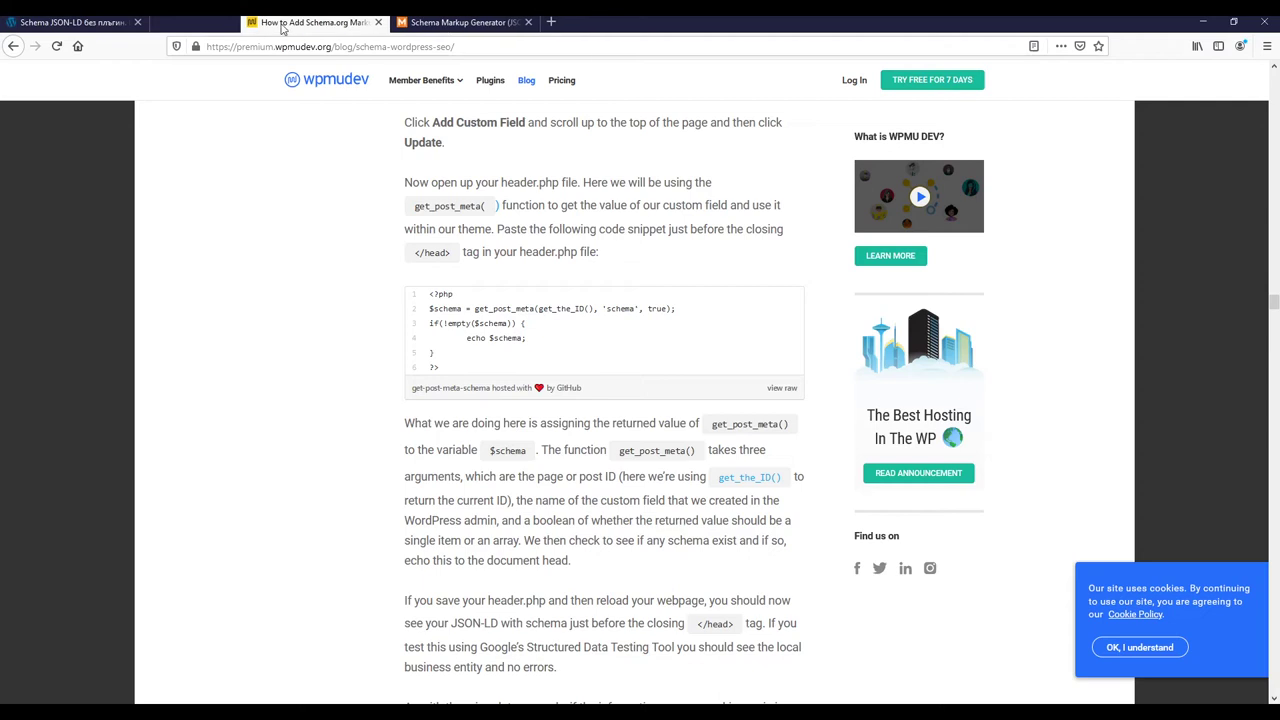
Step: Open the Twenty Twenty Child Theme's header.php in the Test-Site theme editor
click(90, 24)
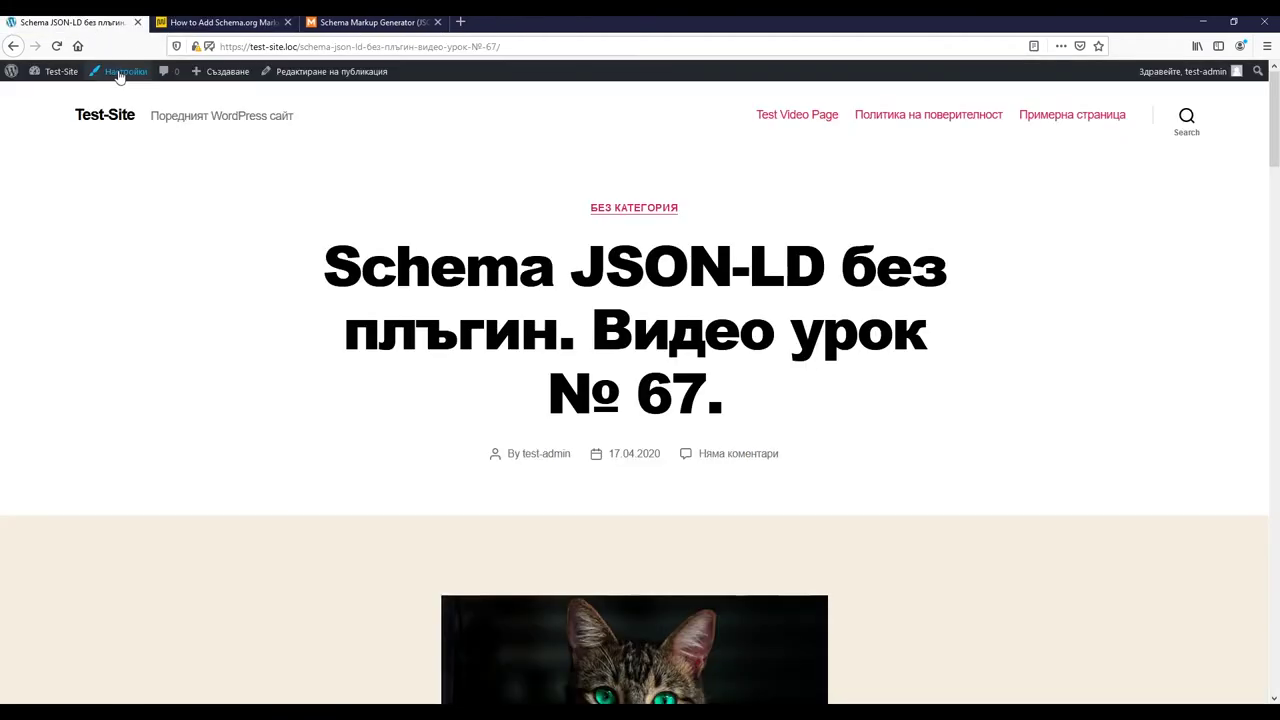
click(80, 92)
mouse_move(92, 350)
mouse_move(70, 280)
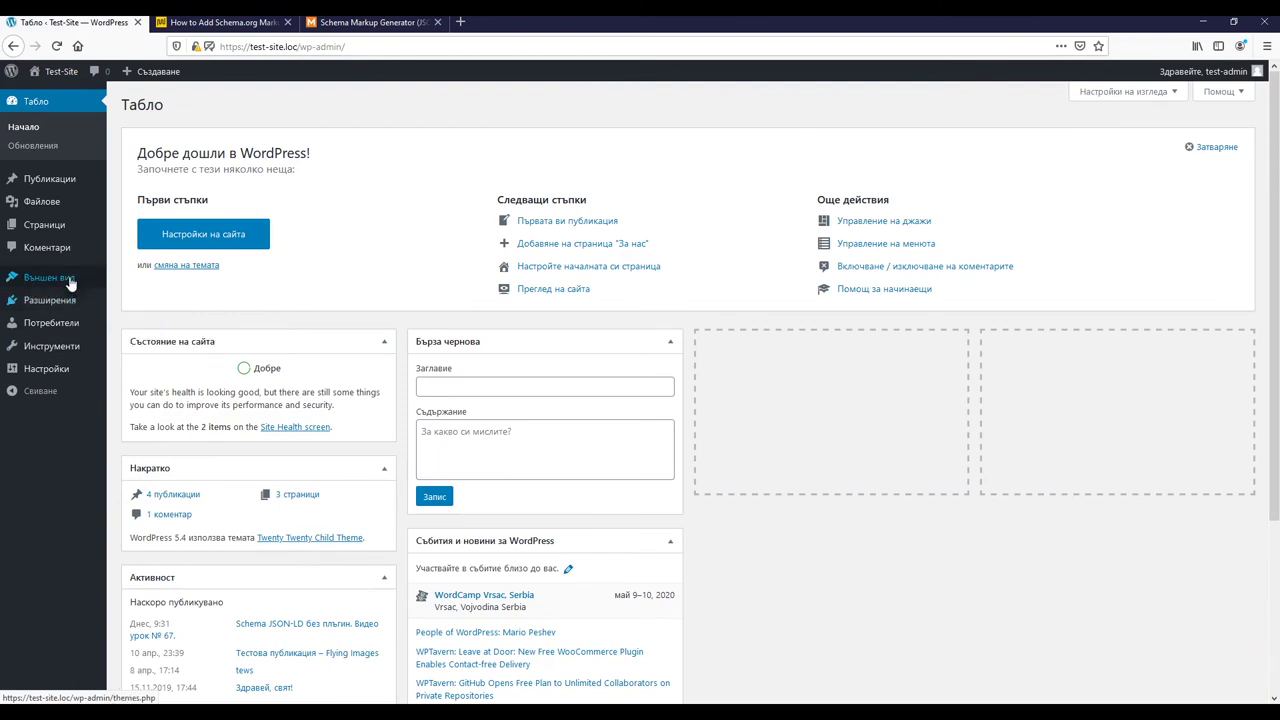
click(158, 374)
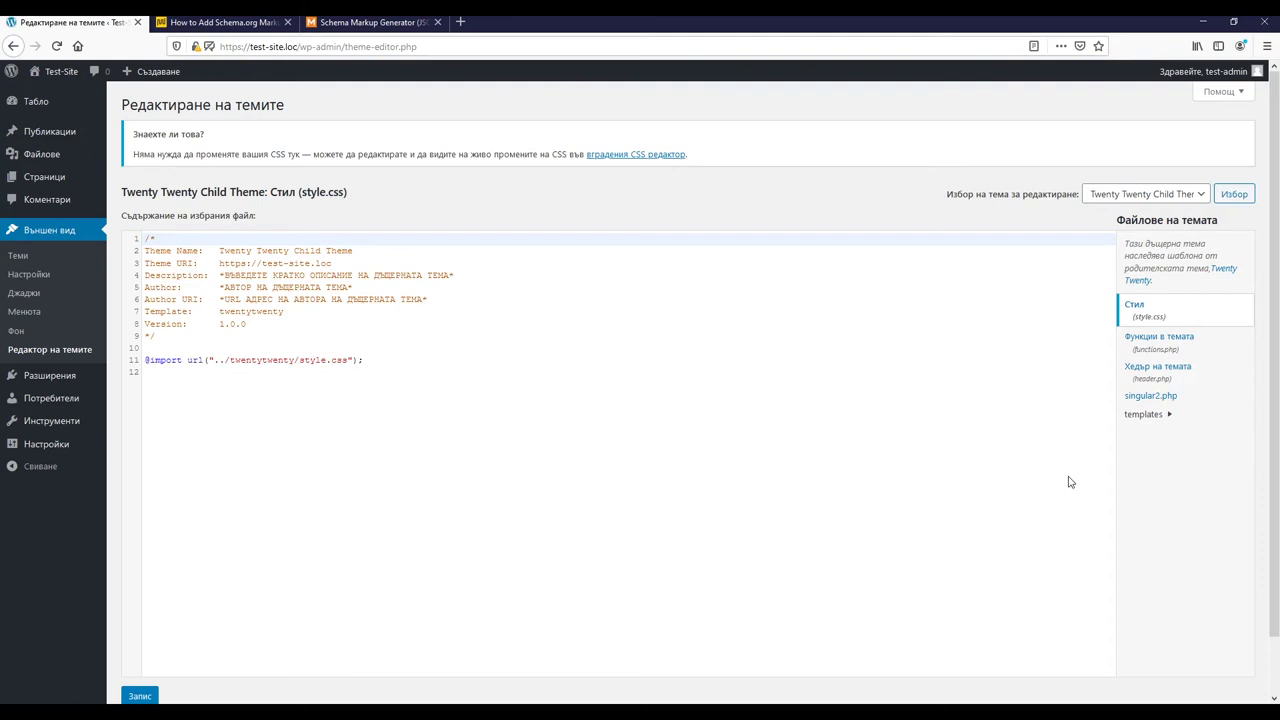
click(1156, 381)
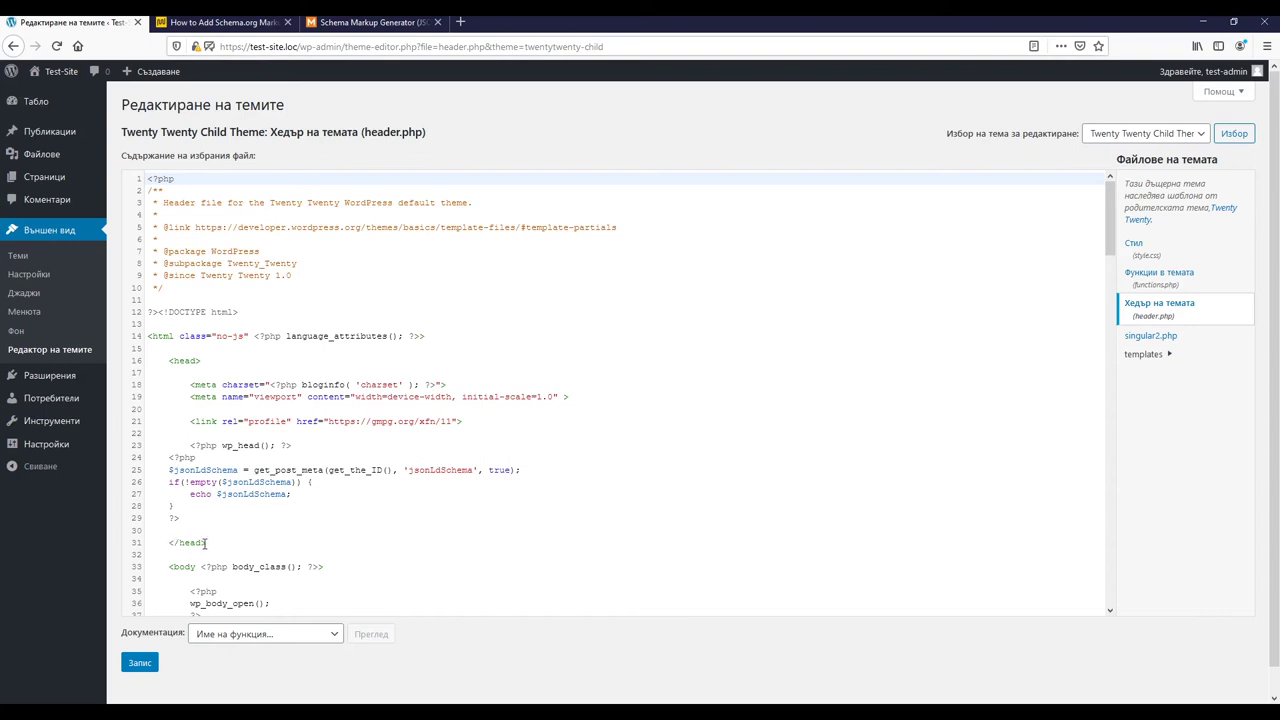
Step: Examine the jsonLdSchema get_post_meta snippet placed before the closing </head> tag in header.php
drag(156, 542, 214, 542)
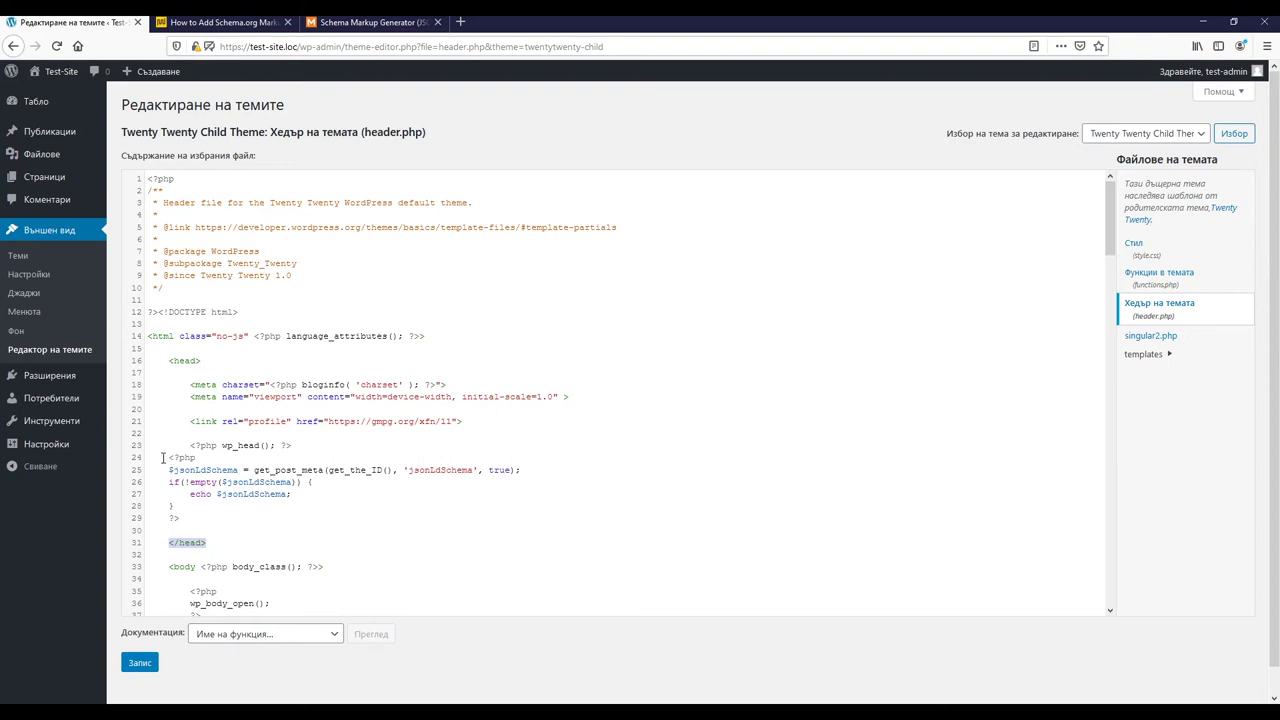
drag(167, 457, 180, 515)
click(196, 484)
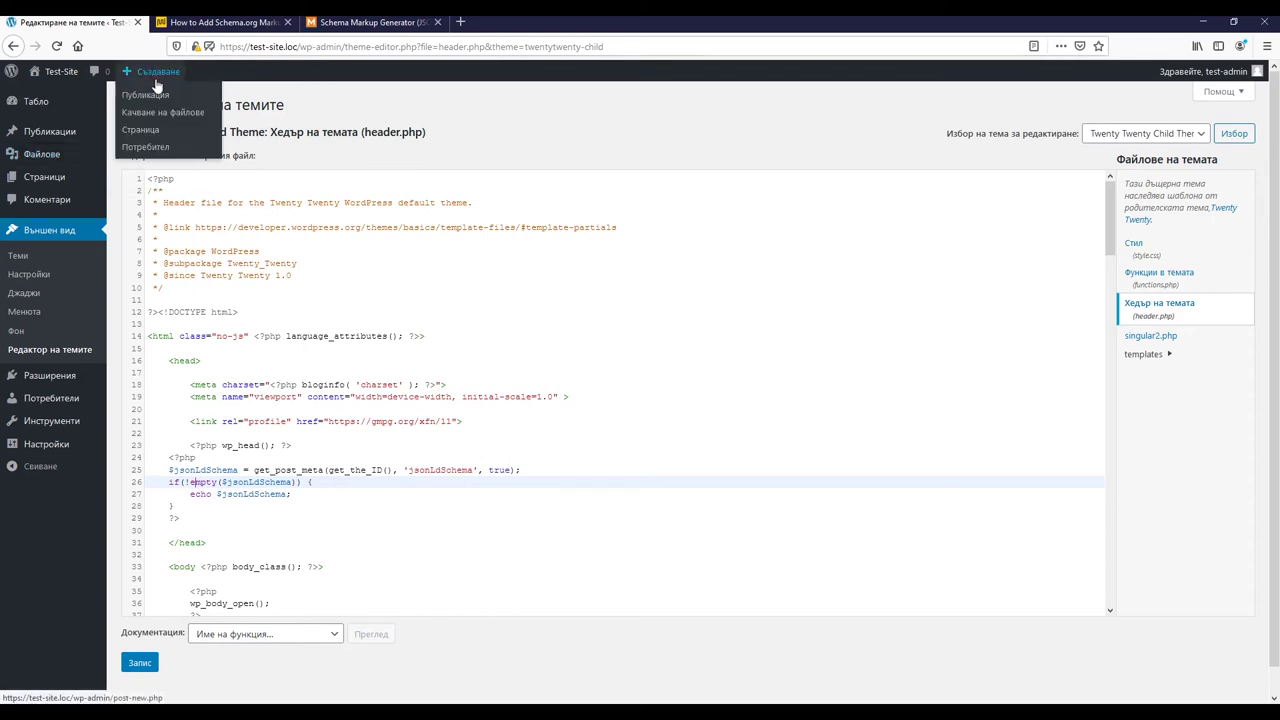
Step: Return to the post "Schema JSON-LD без плъгин. Видео урок № 67." and open it for editing
click(13, 46)
click(13, 47)
click(13, 46)
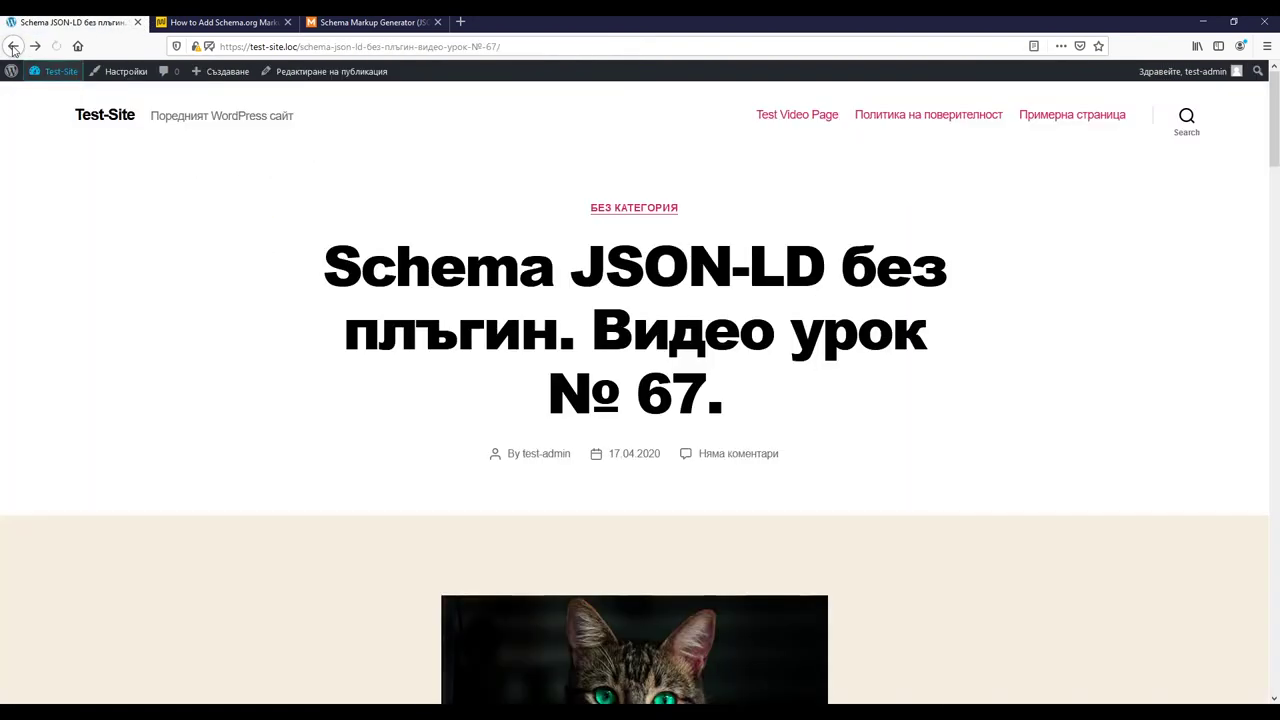
click(331, 80)
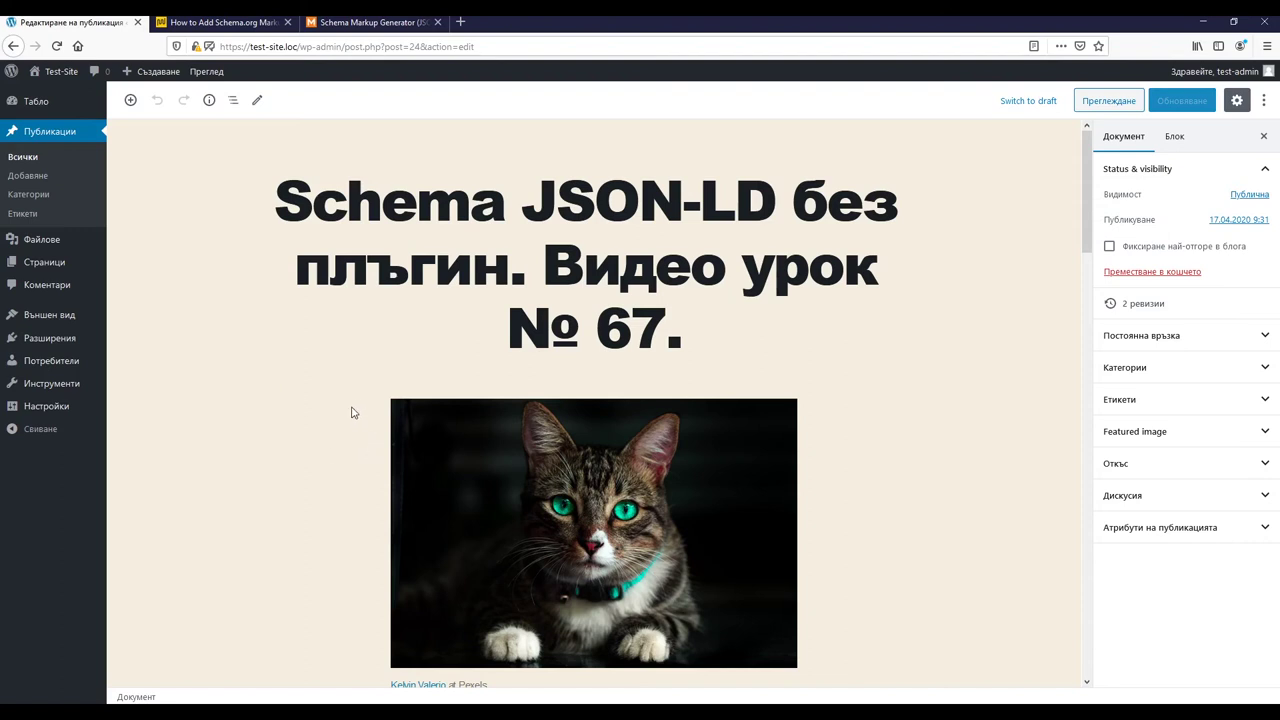
Step: Enable the Custom fields advanced panel in the post editor's settings and reload the editor
click(1264, 101)
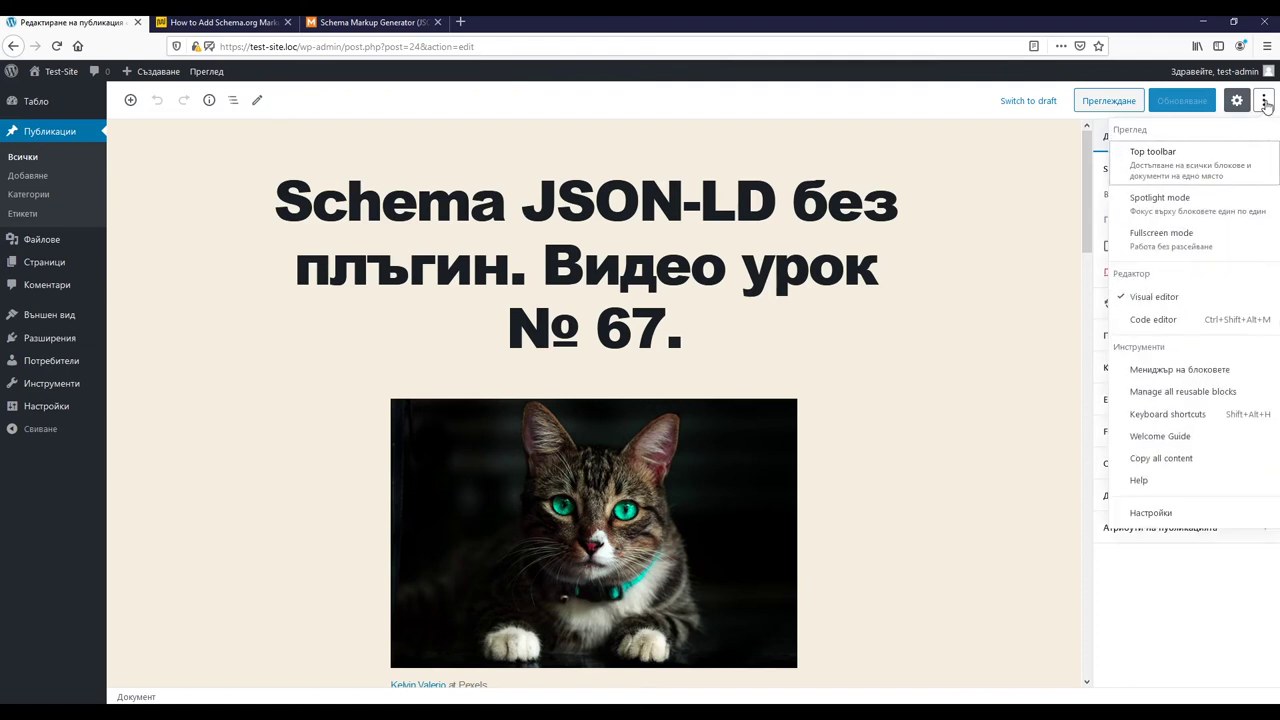
click(1151, 513)
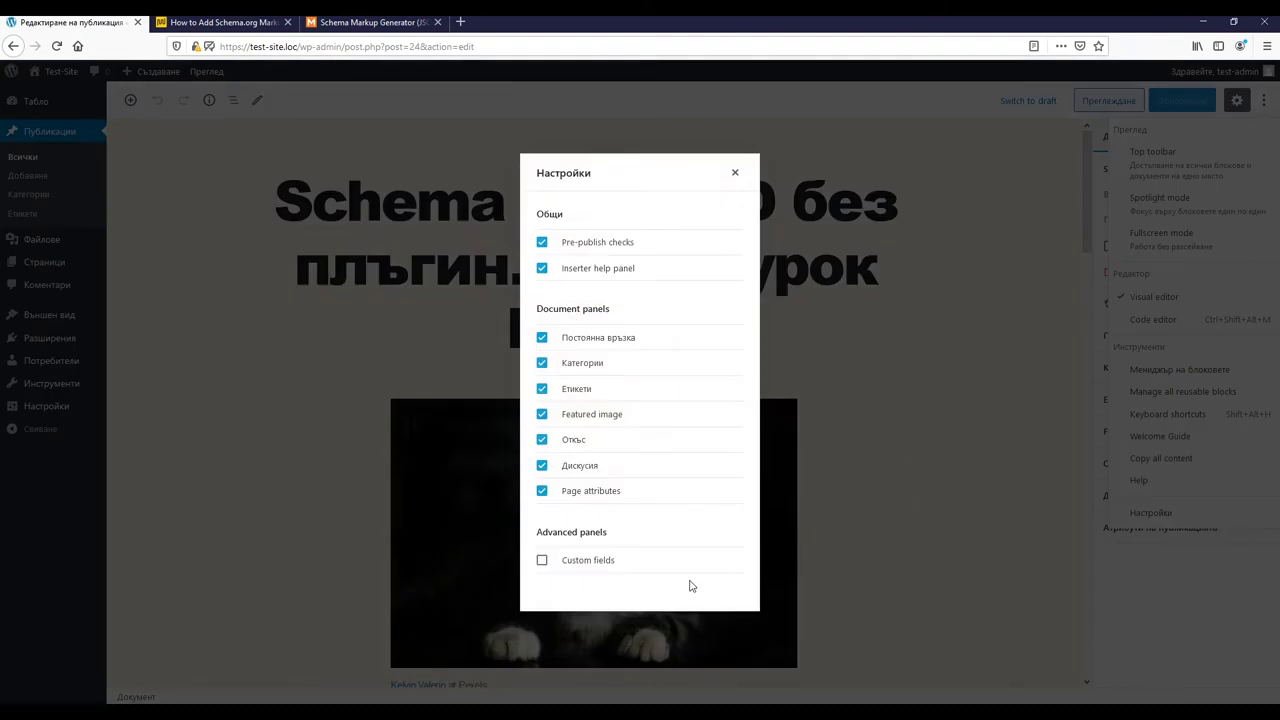
click(541, 560)
click(598, 596)
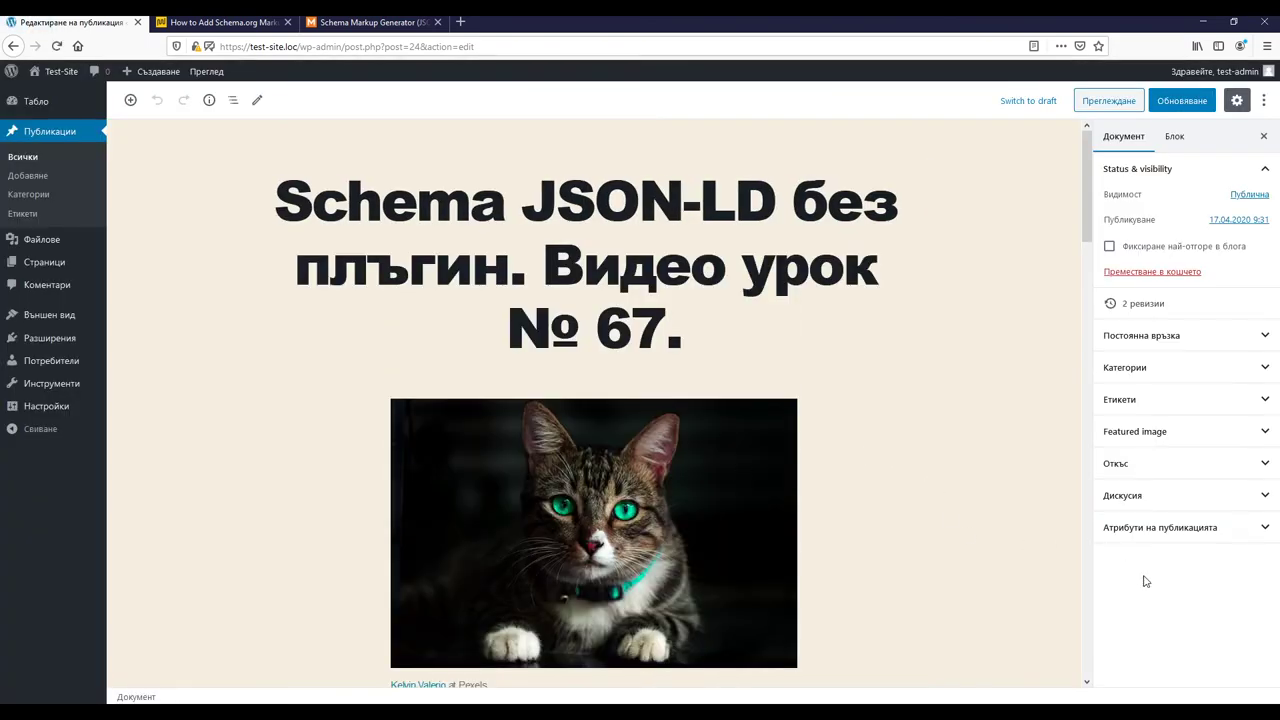
Step: Check the guide's code snippet and choose jsonLdSchema as the name for the post's new custom field
scroll(974, 497, down, 10)
scroll(975, 497, down, 10)
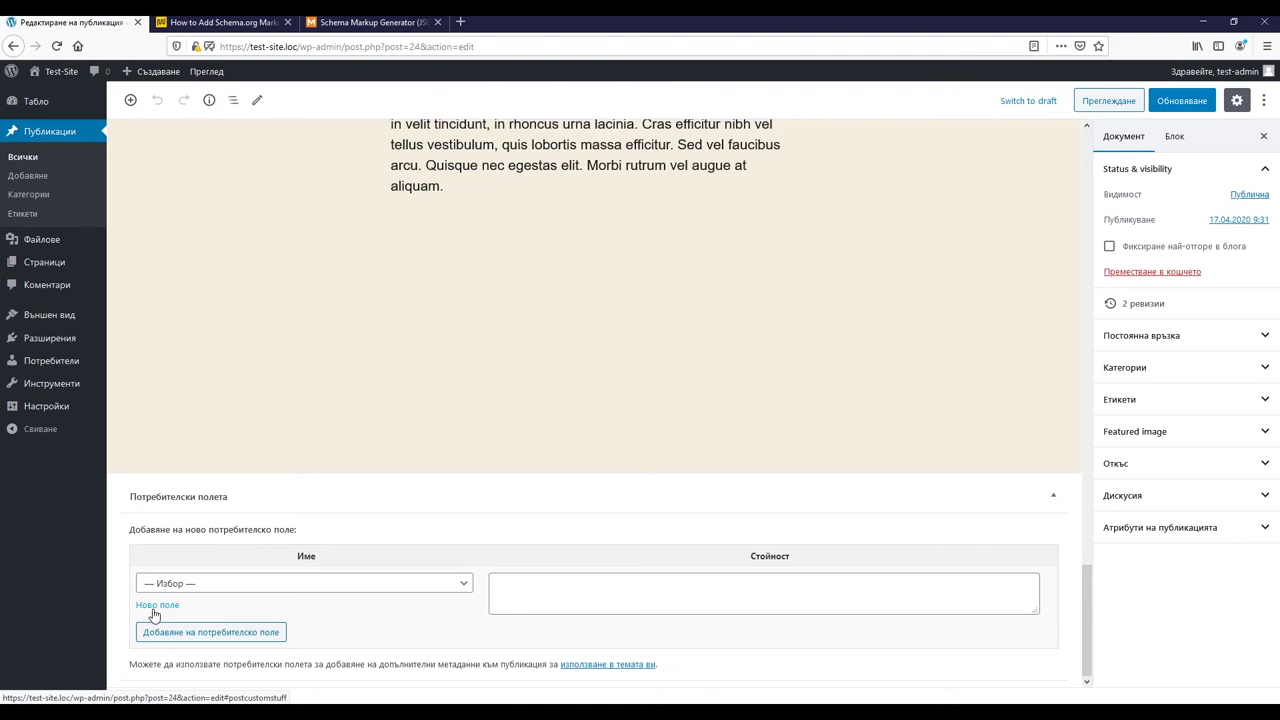
click(218, 22)
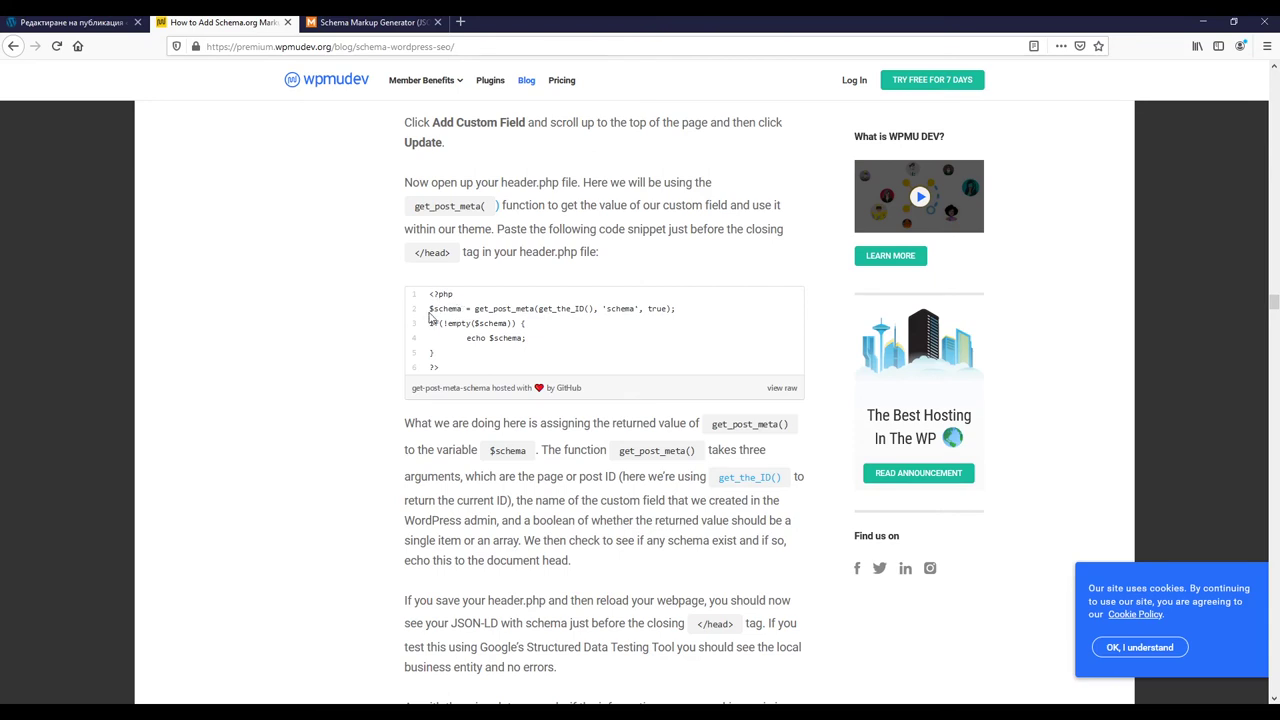
click(98, 22)
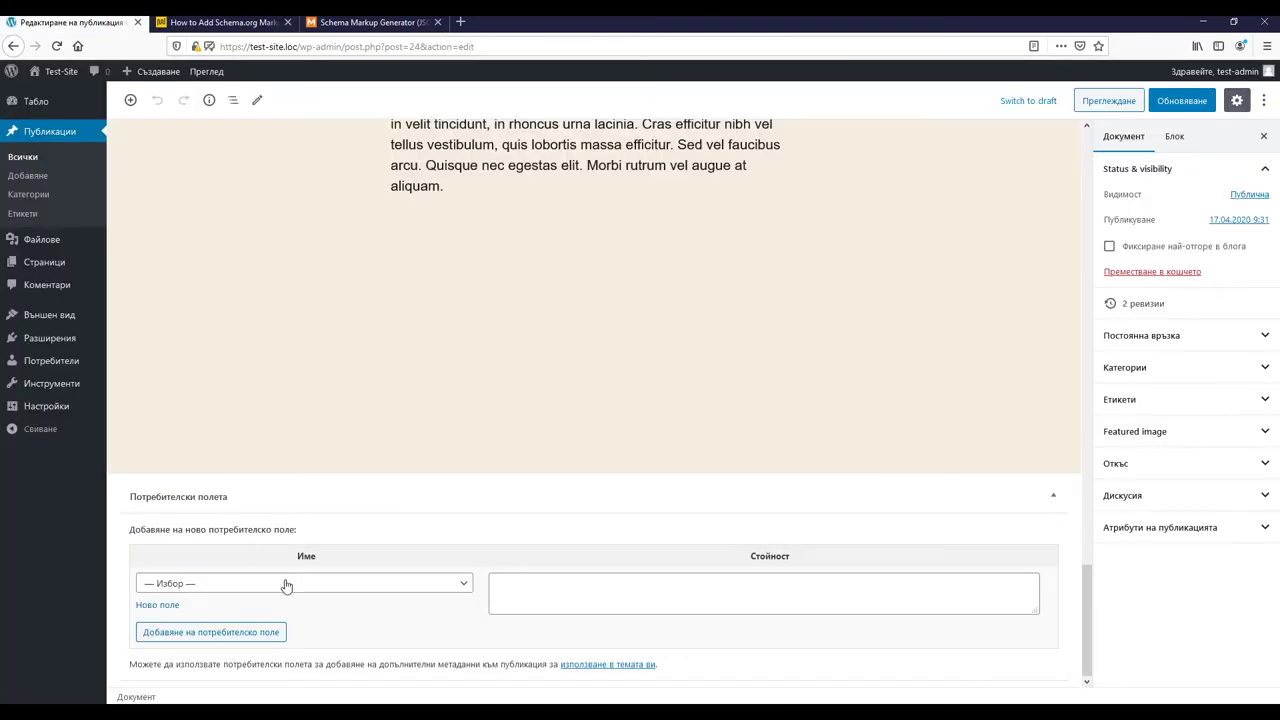
click(226, 588)
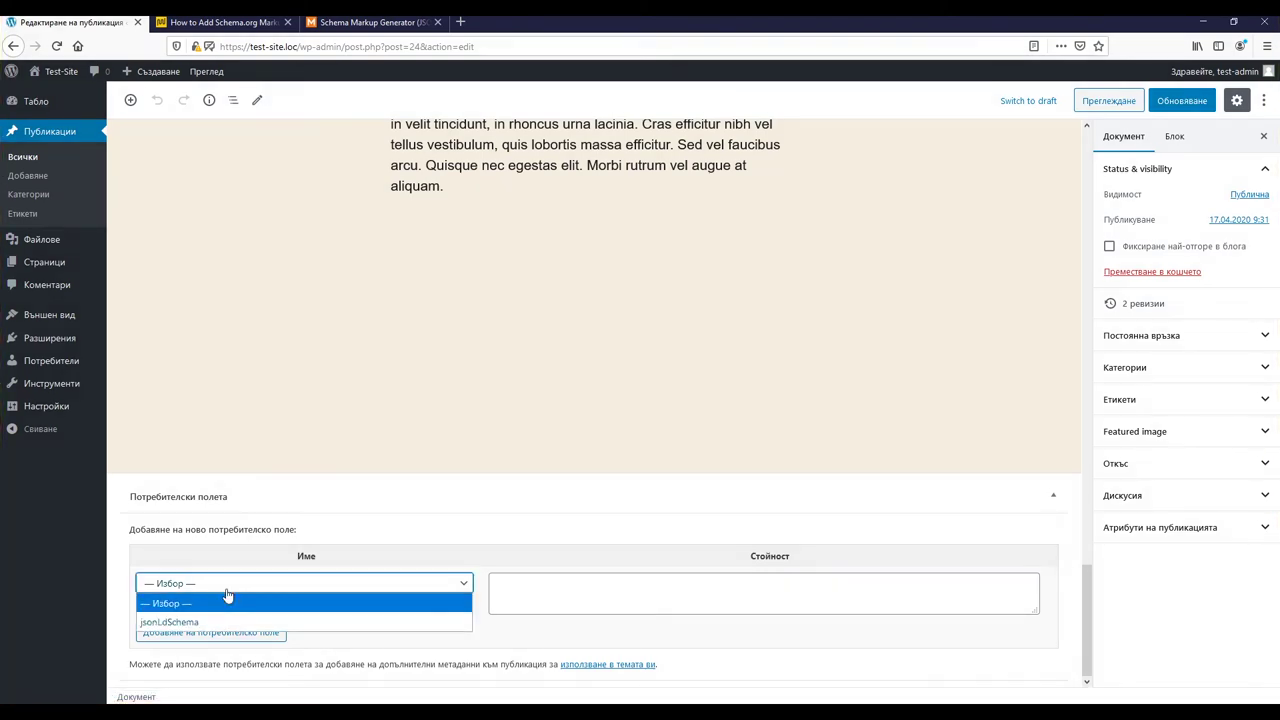
click(184, 624)
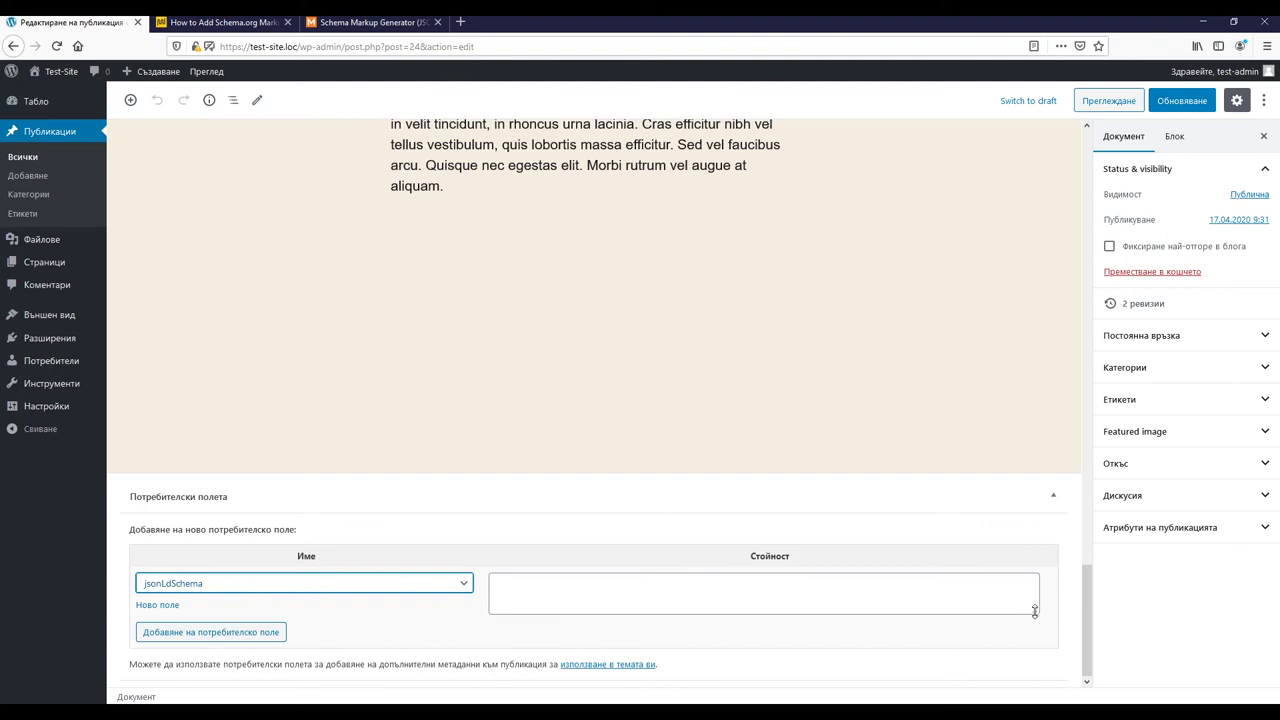
Step: Enlarge the new custom field's value box vertically so it can show a long script
drag(1038, 613, 1039, 695)
scroll(1050, 535, down, 2)
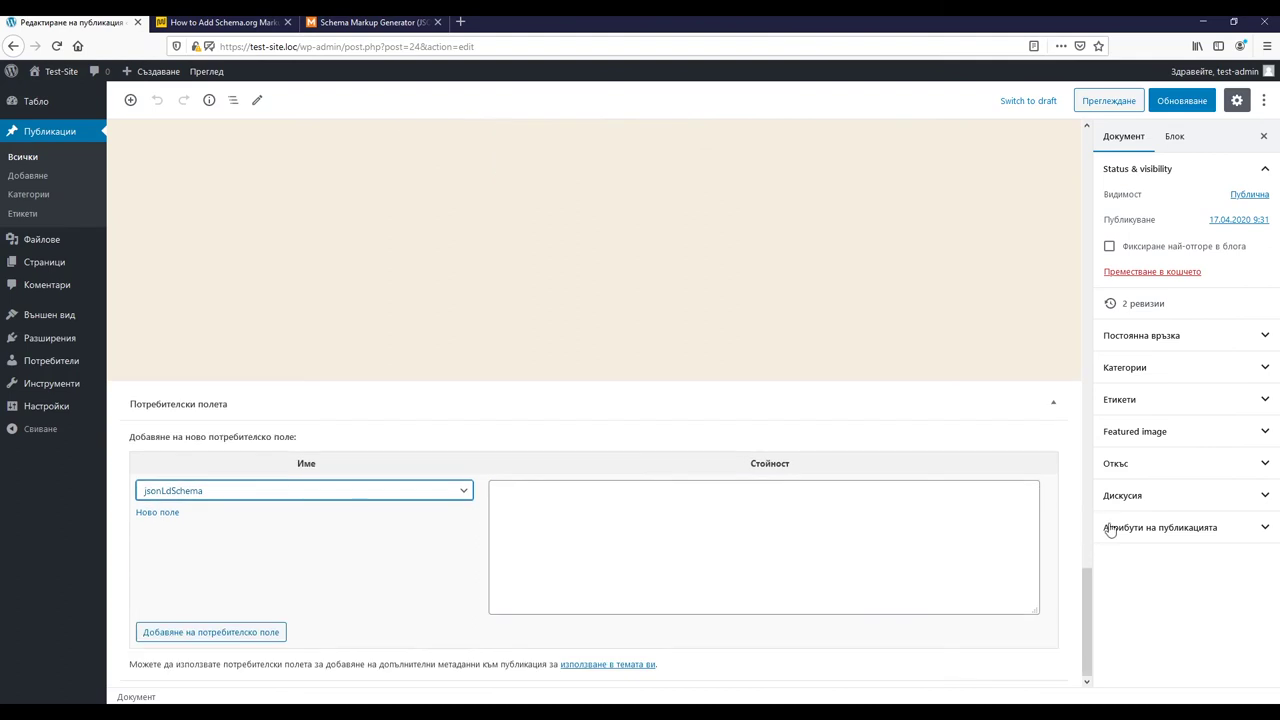
drag(1037, 612, 1037, 672)
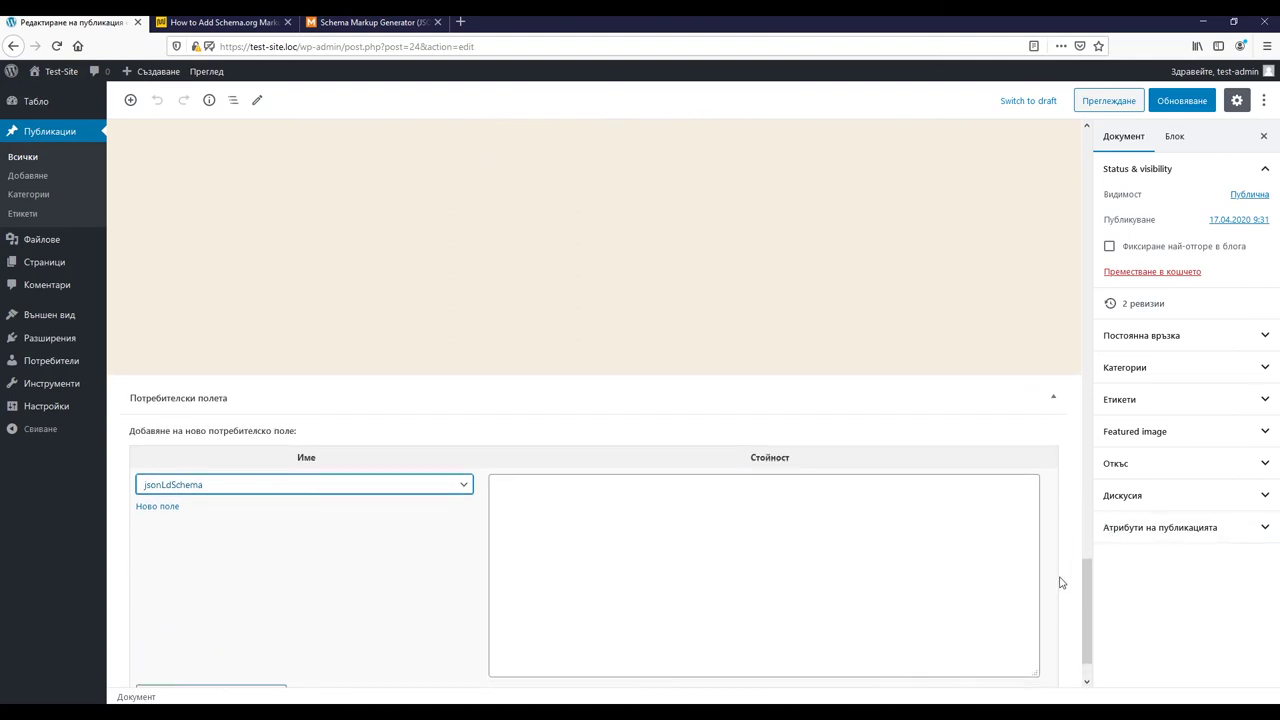
scroll(1037, 672, down, 1)
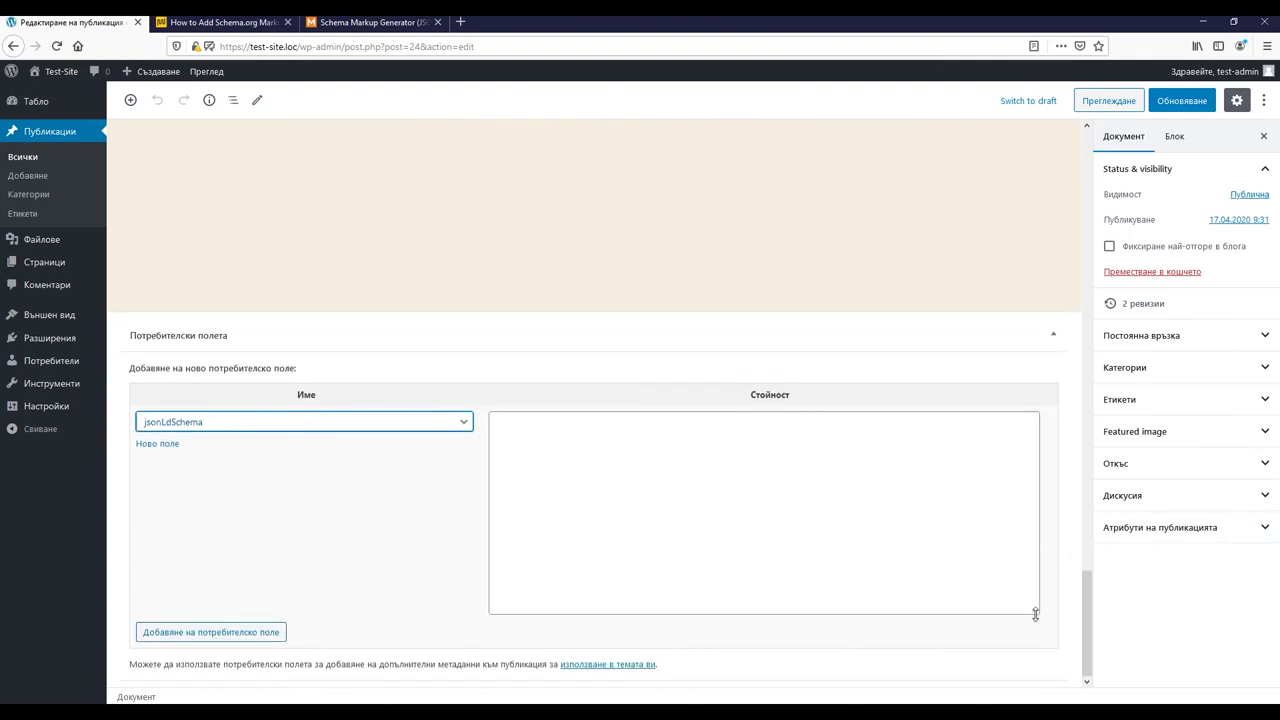
drag(1036, 612, 1037, 641)
Step: Copy the entire generated JSON-LD script from the Schema Markup Generator into the jsonLdSchema value and add the custom field
click(365, 22)
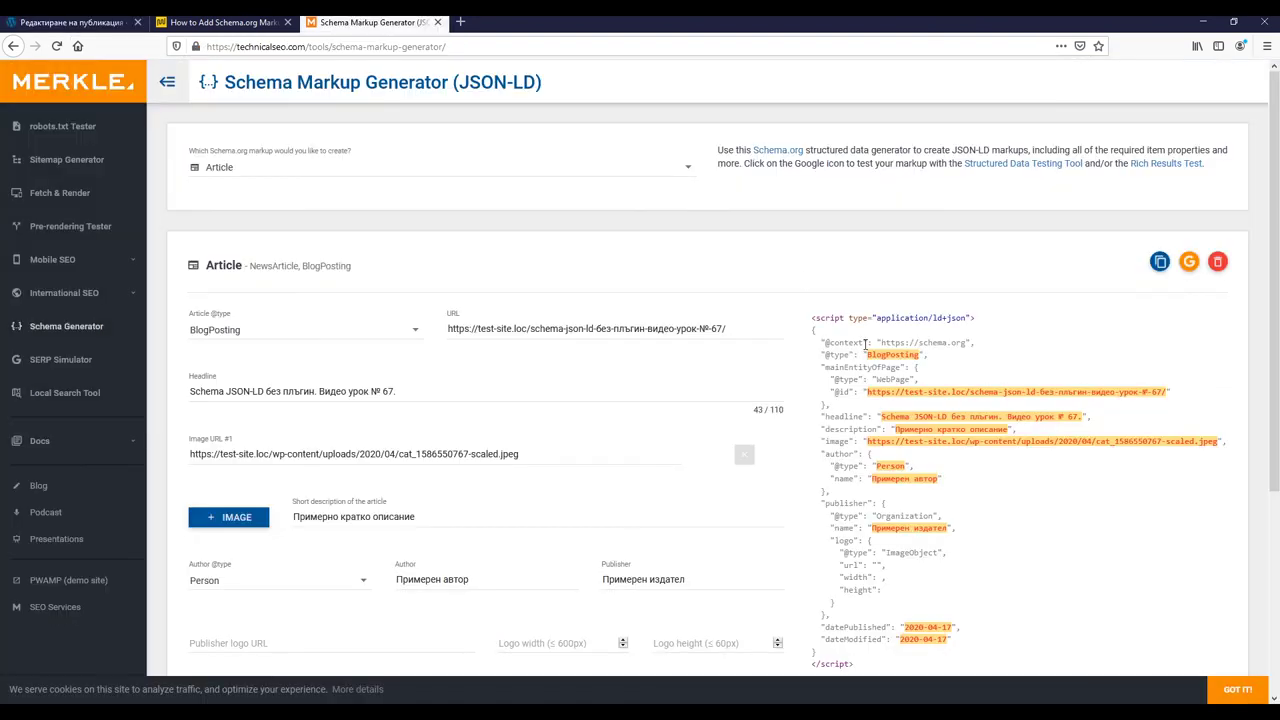
drag(812, 318, 866, 669)
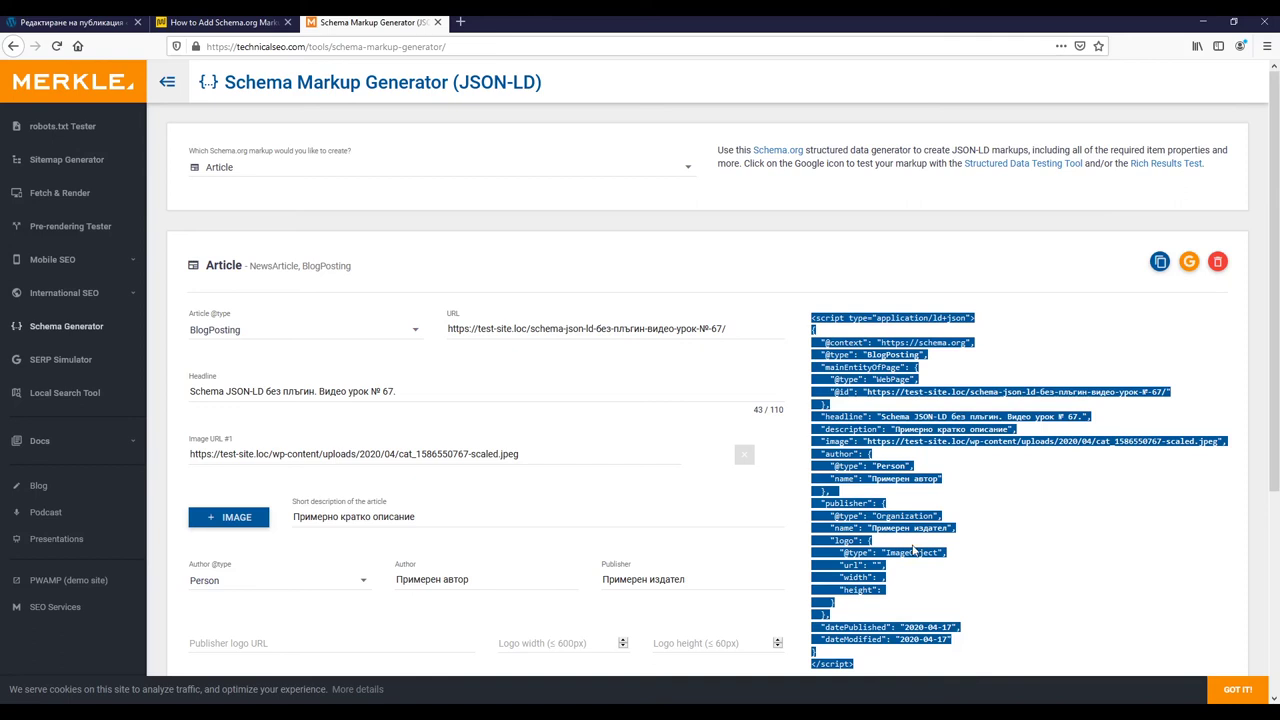
click(70, 22)
click(588, 458)
right_click(589, 460)
click(621, 517)
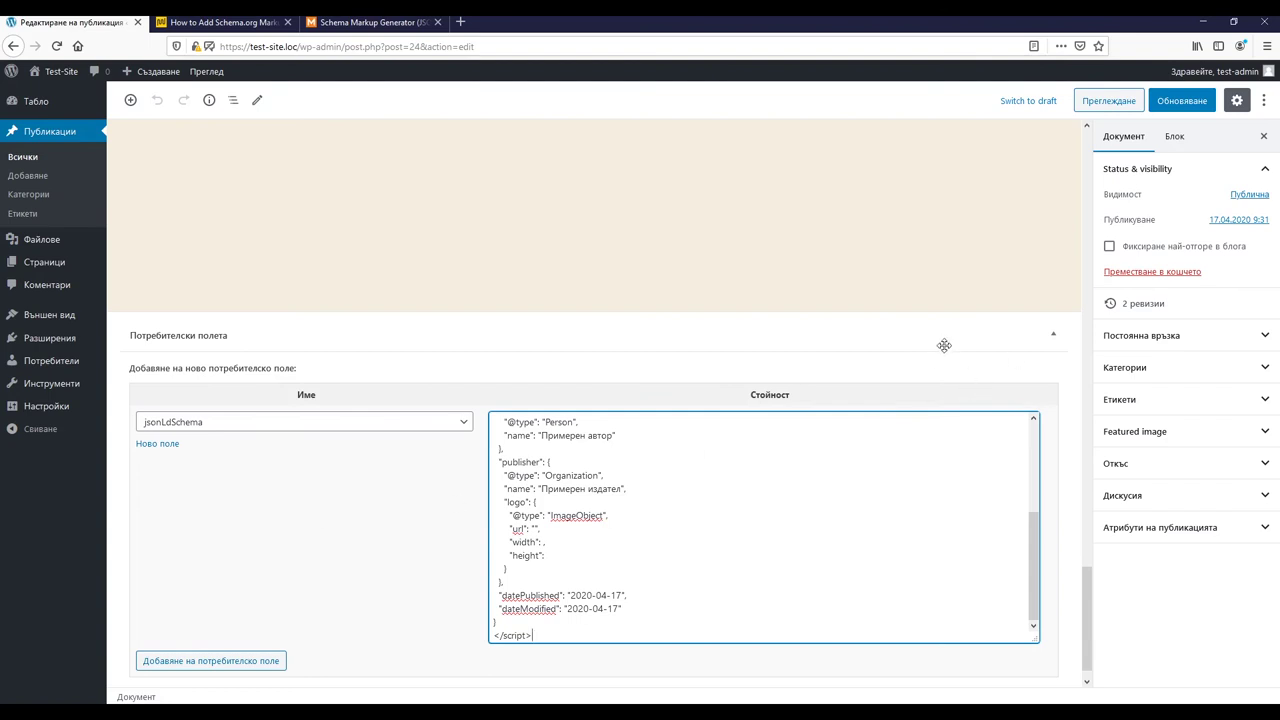
click(248, 662)
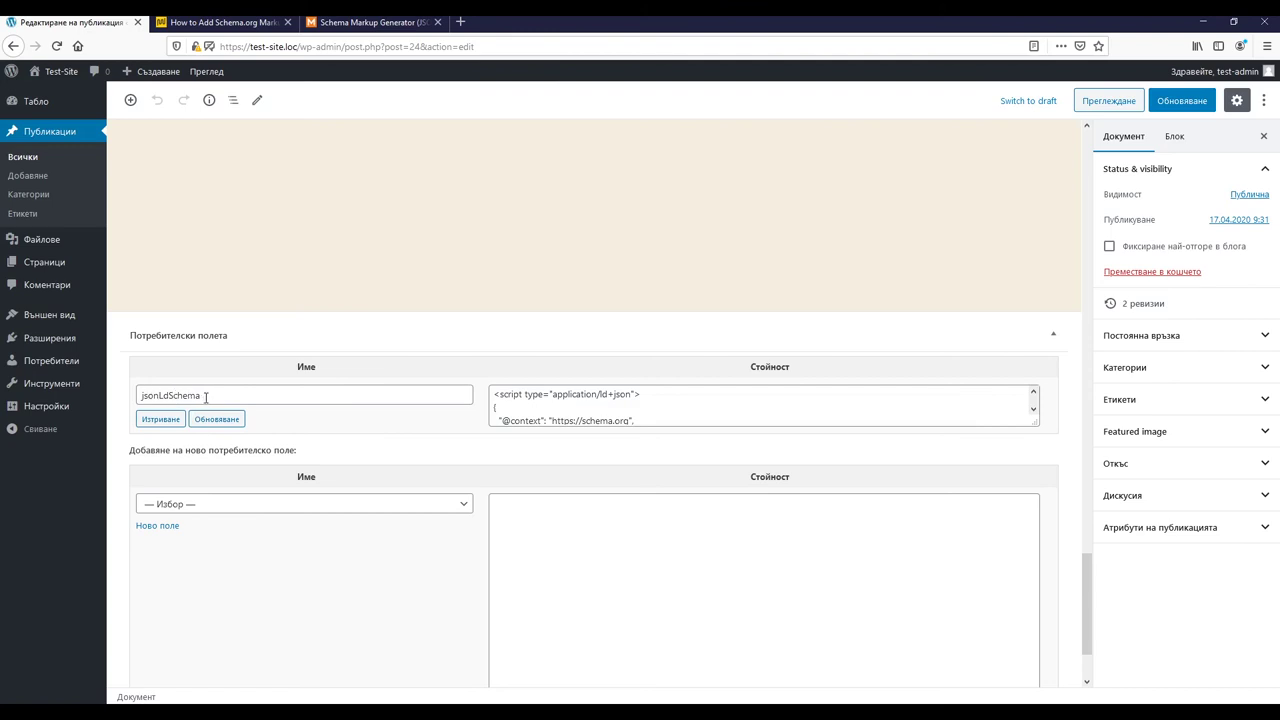
Step: Update the post and open the published page's source code
click(1181, 104)
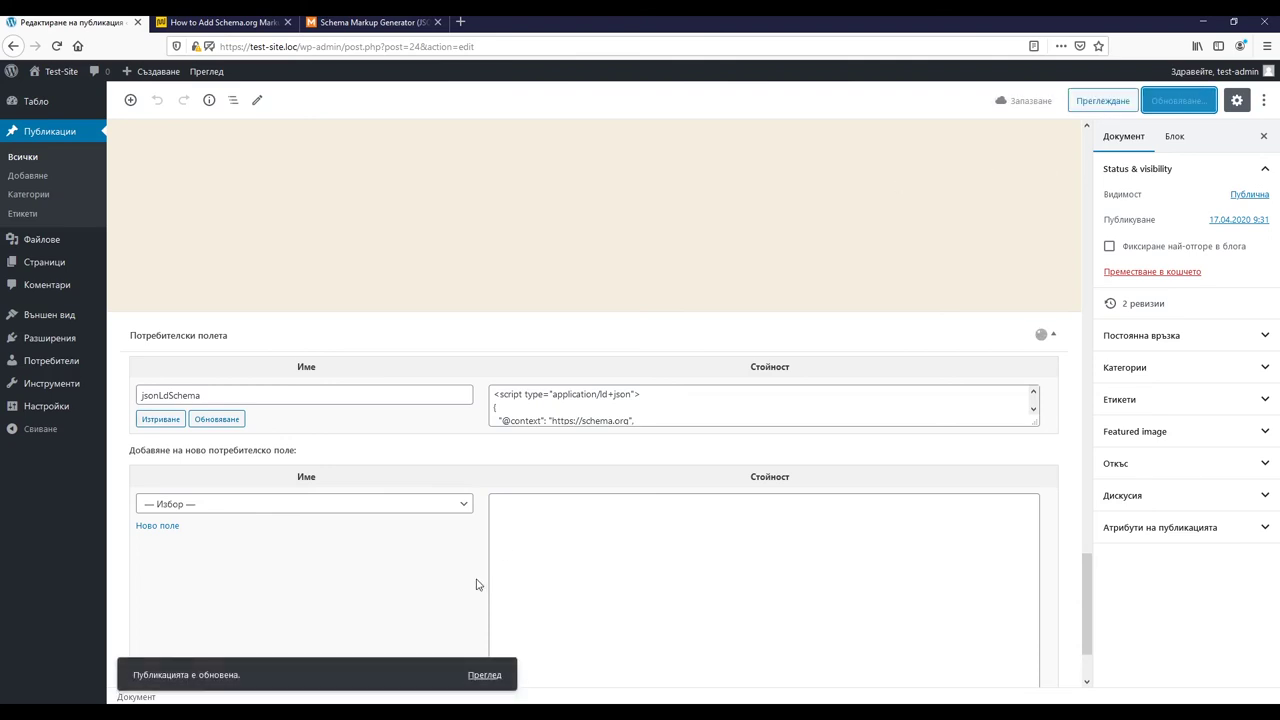
click(483, 676)
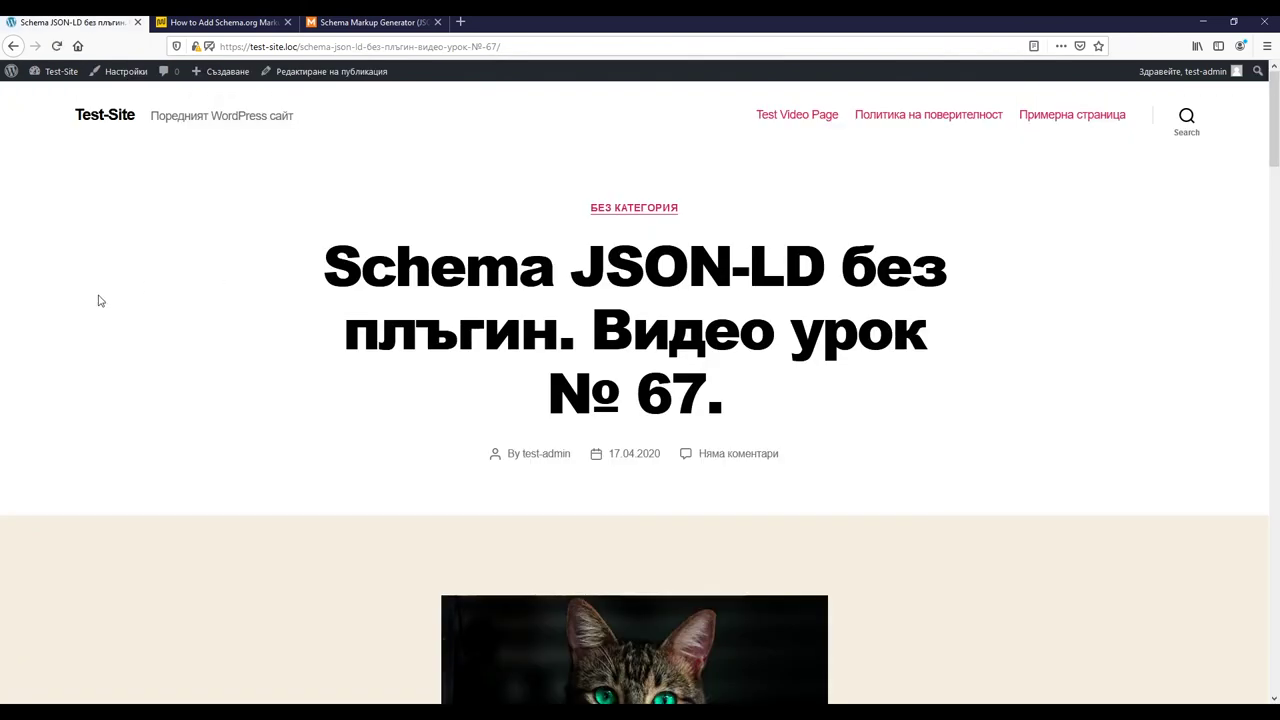
right_click(98, 299)
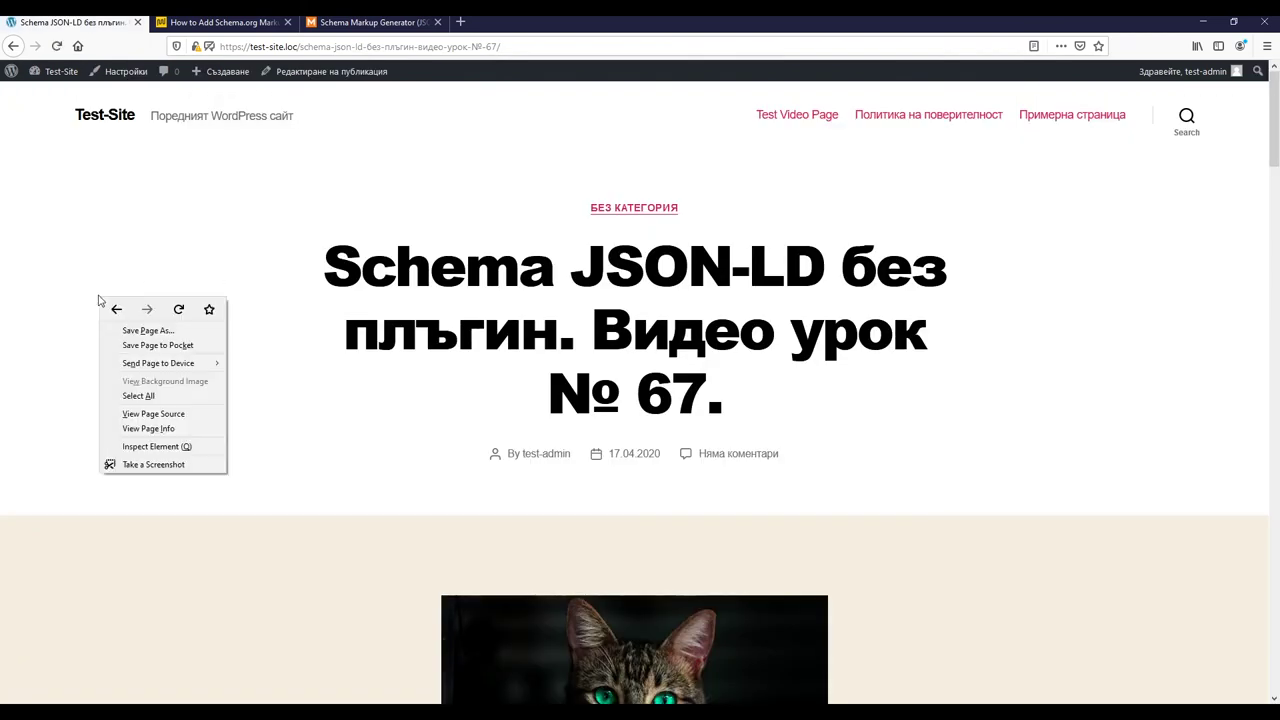
click(140, 414)
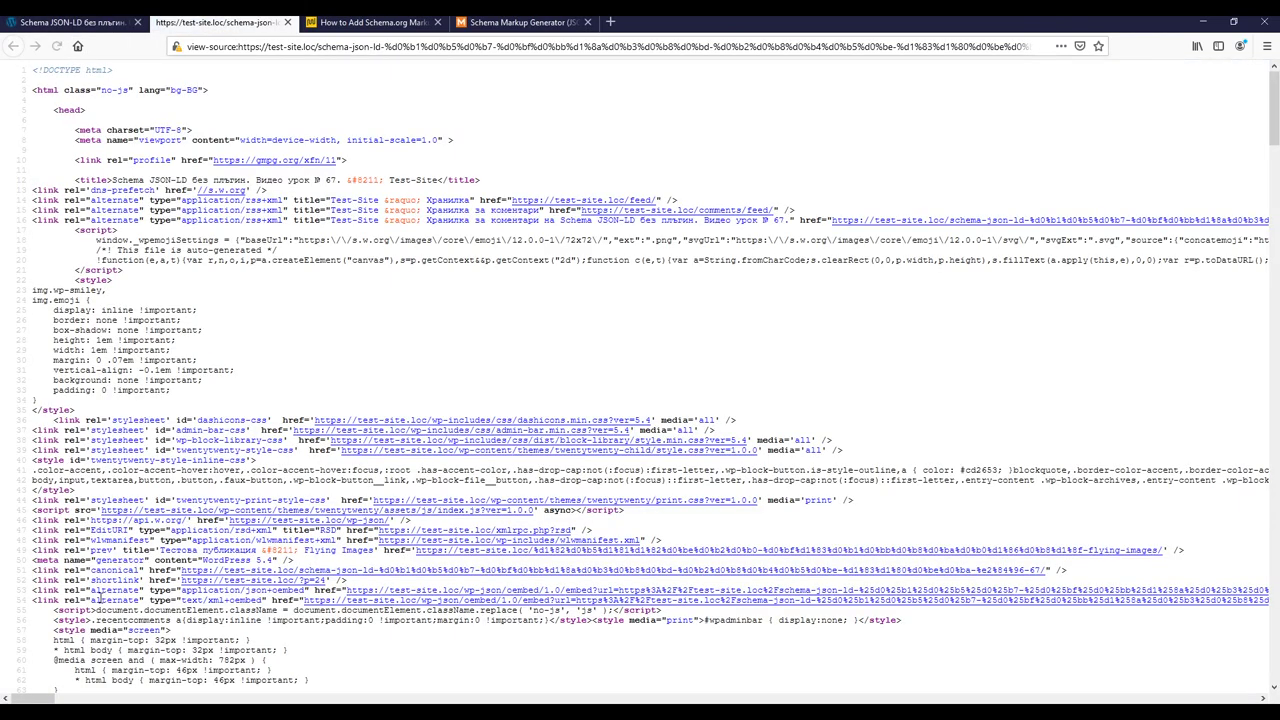
key(ctrl+f)
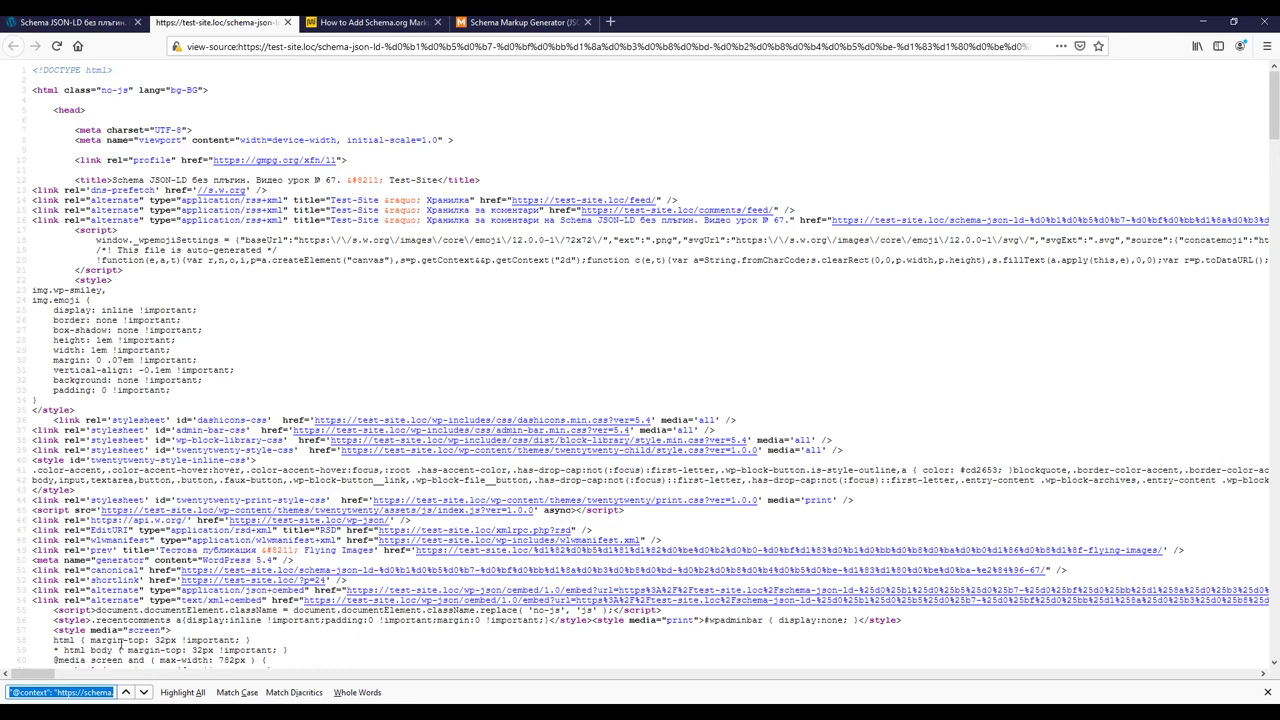
key(Return)
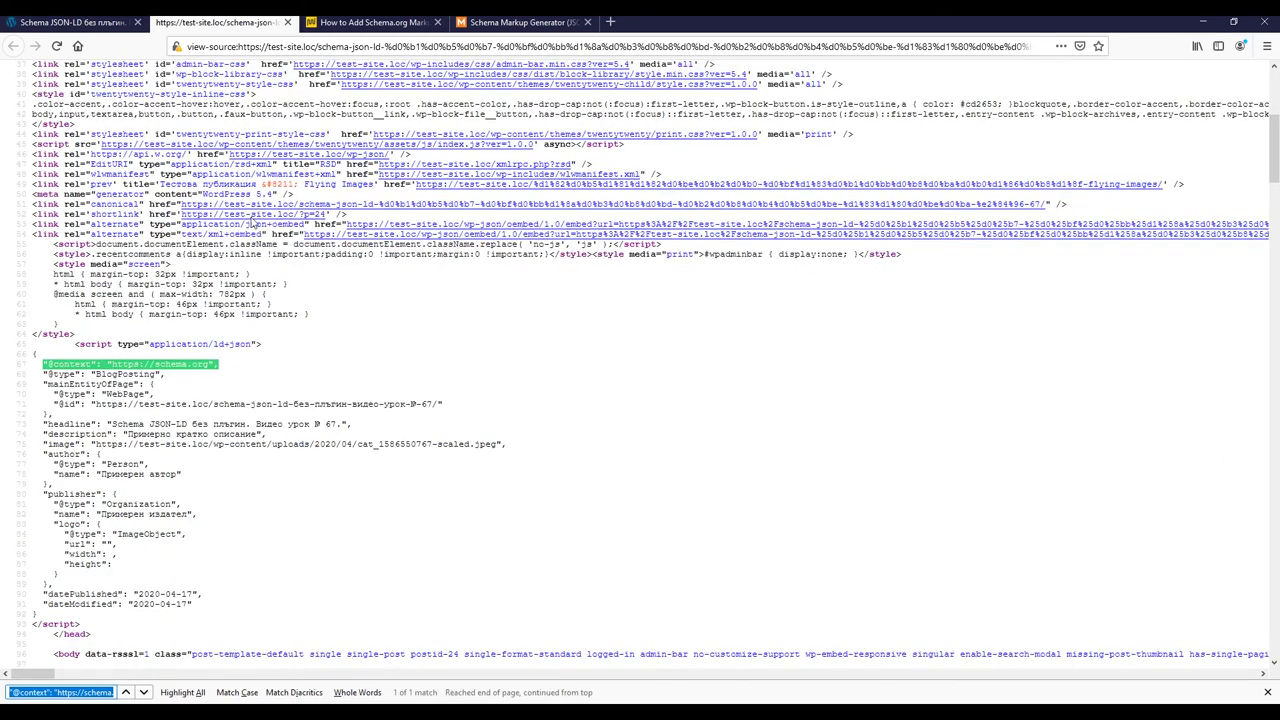
click(348, 30)
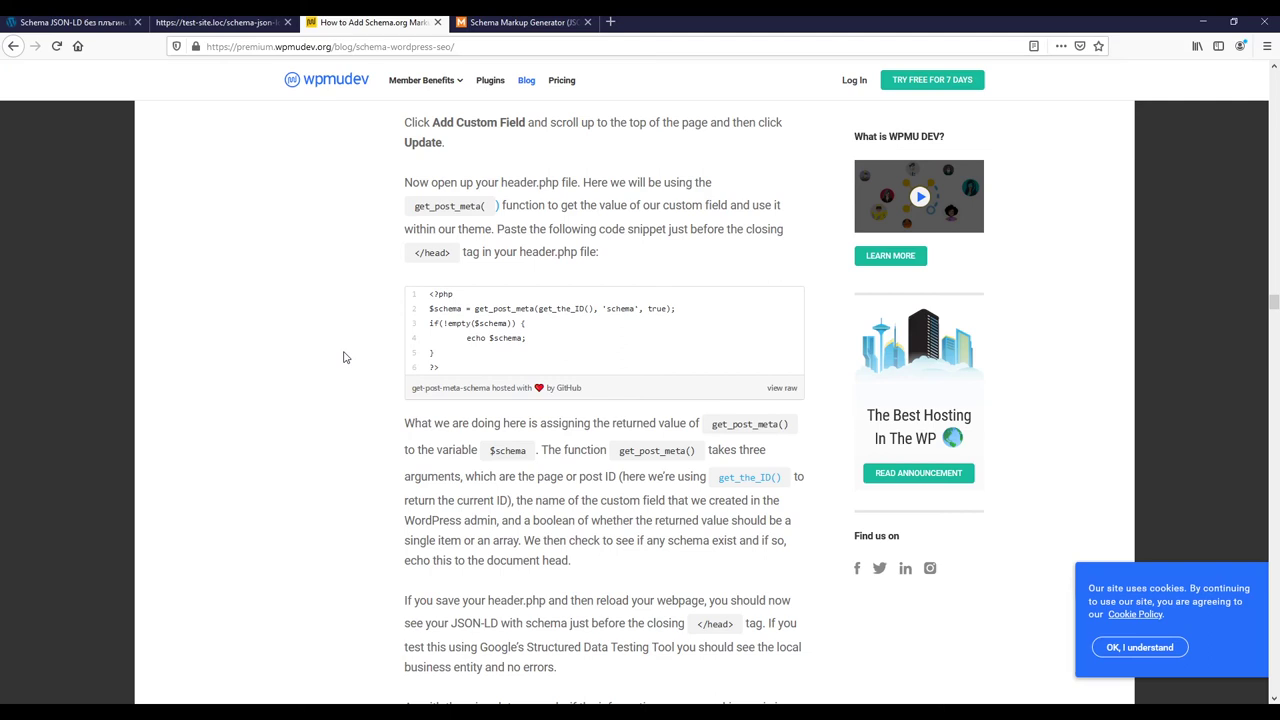
click(220, 22)
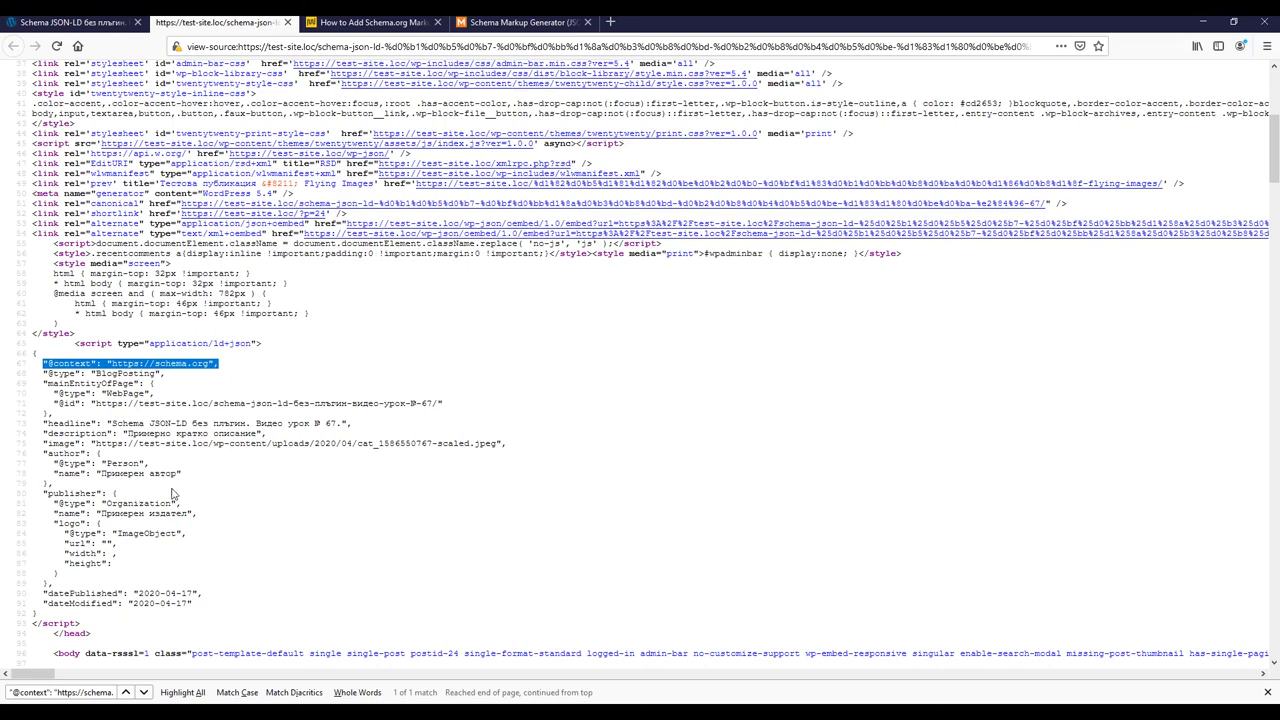
click(207, 387)
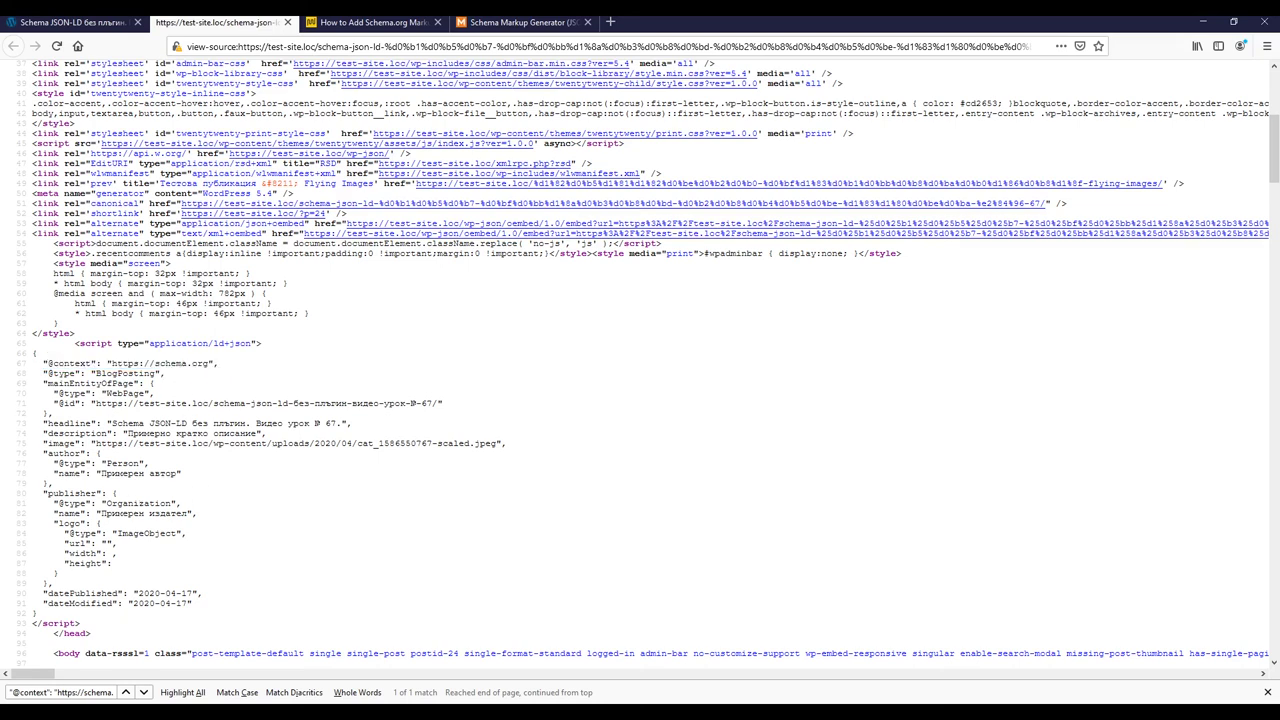
key(ctrl+w)
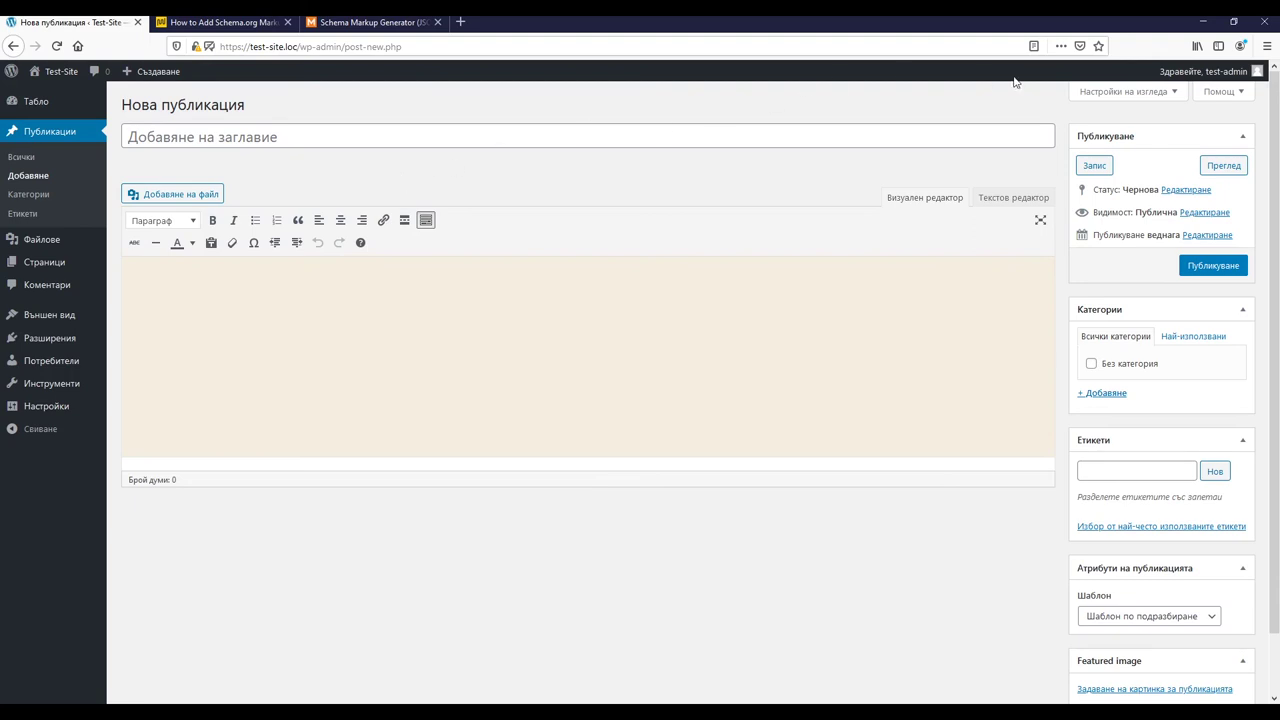
Step: Enable the custom fields box (Потребителски полета) in the classic editor's screen options for a new post
click(1158, 92)
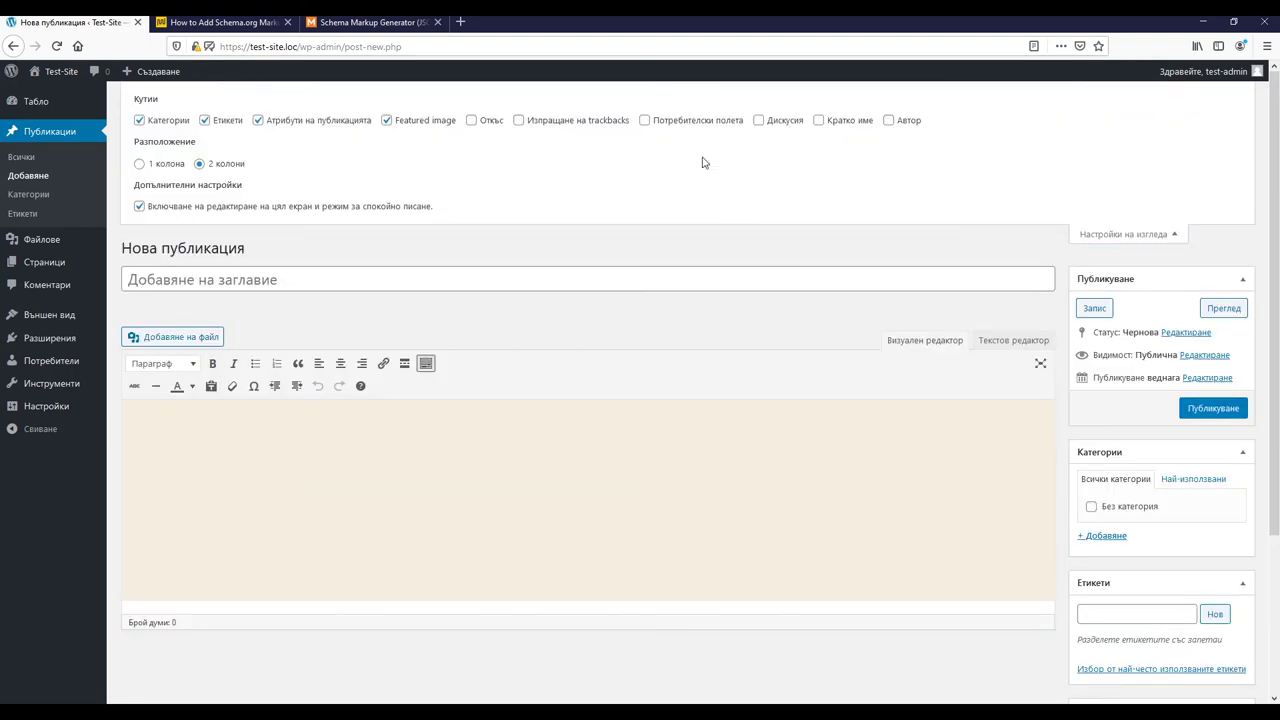
click(645, 122)
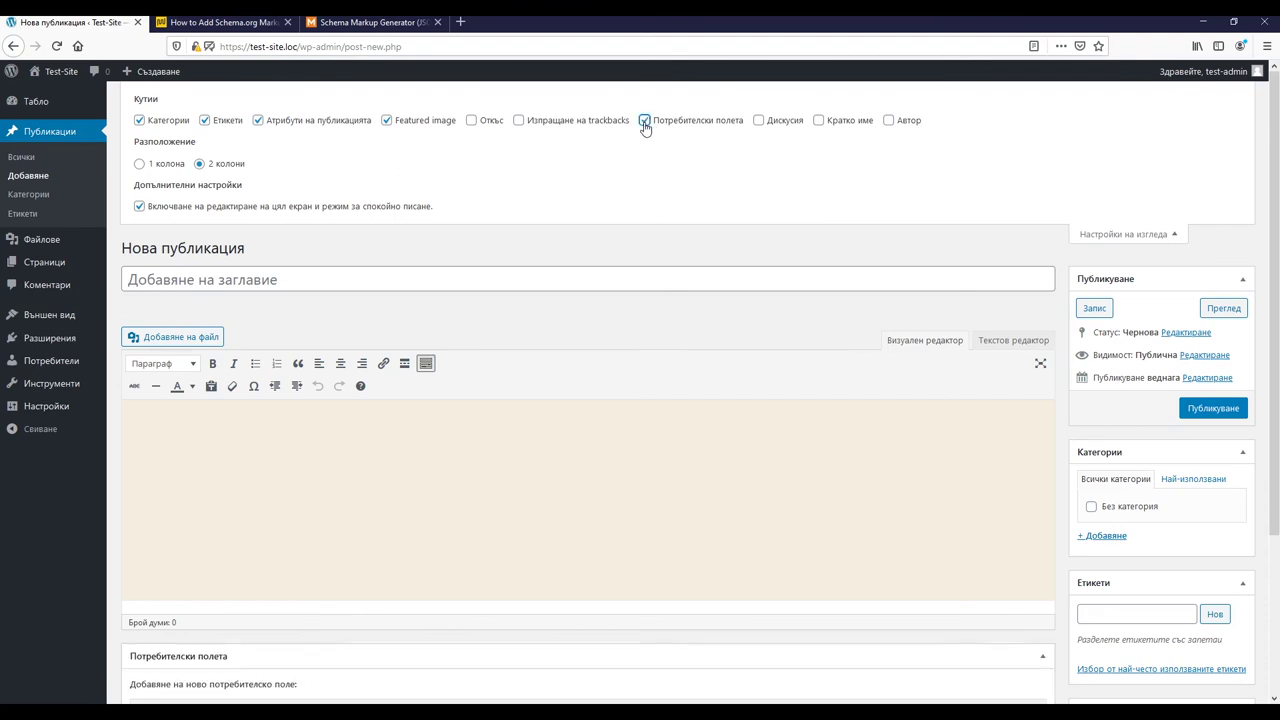
click(1140, 237)
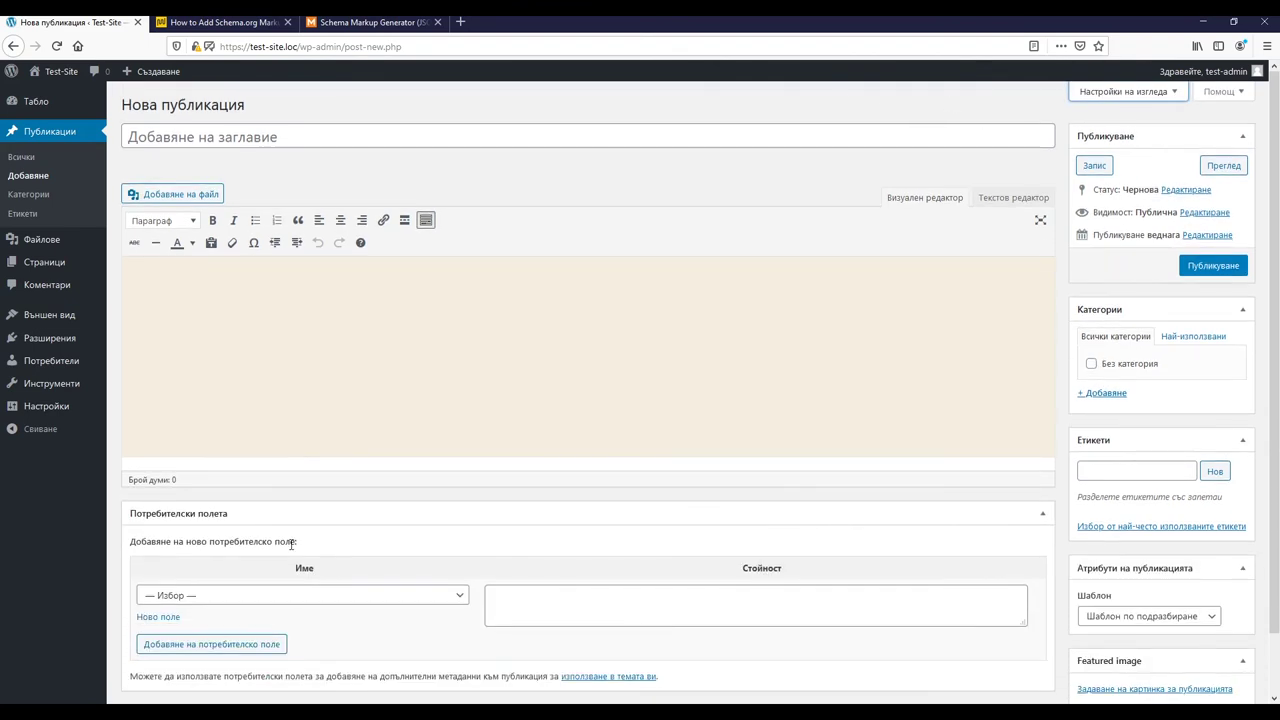